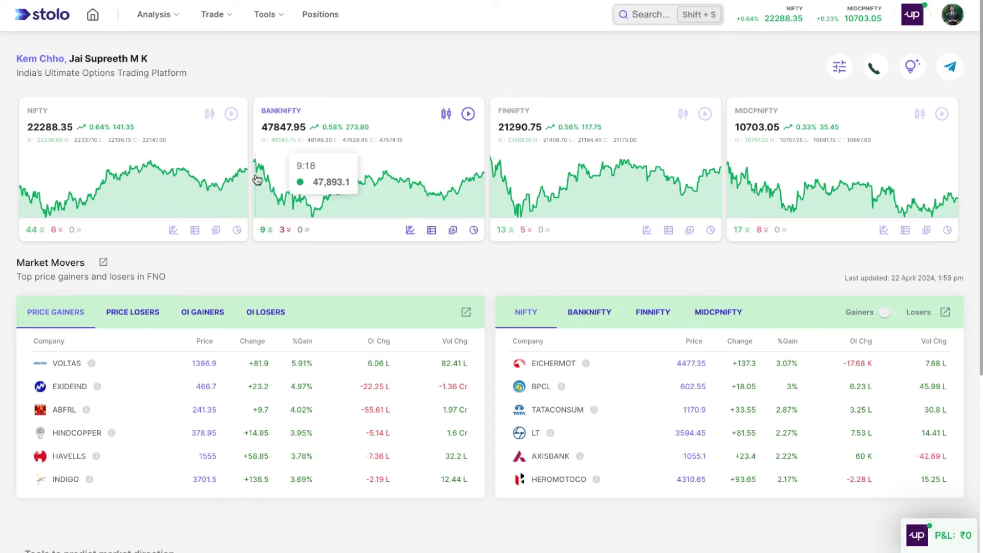
Bring up the Analysis menu on the Stolo home dashboard.
mouse_move(157, 16)
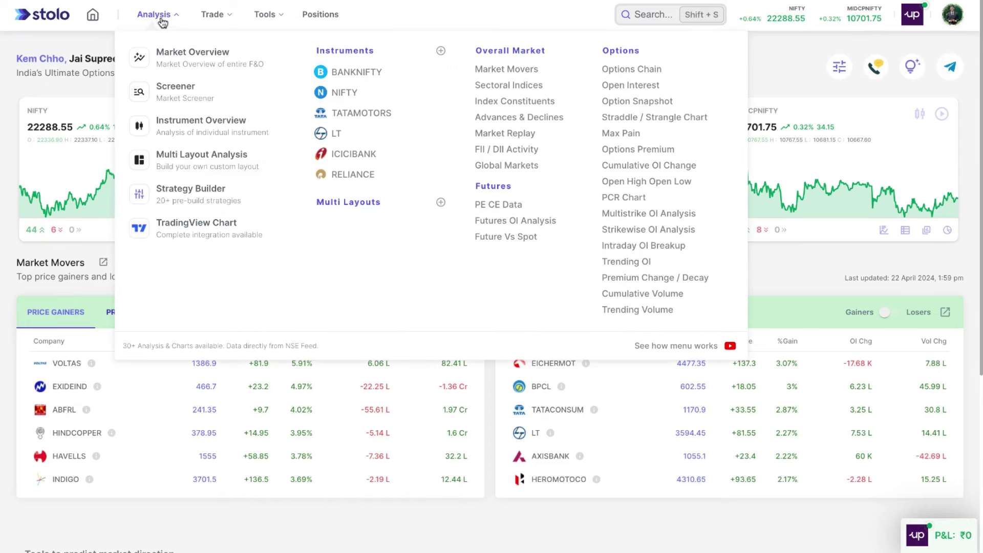
Open the NIFTY option chain, then move to the Intraday Terminal.
click(638, 72)
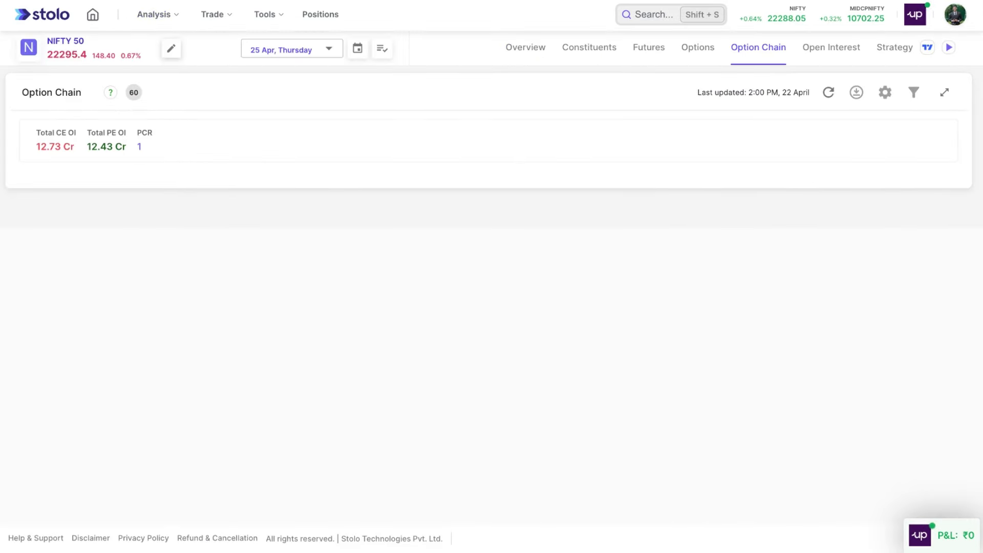
mouse_move(167, 18)
mouse_move(213, 15)
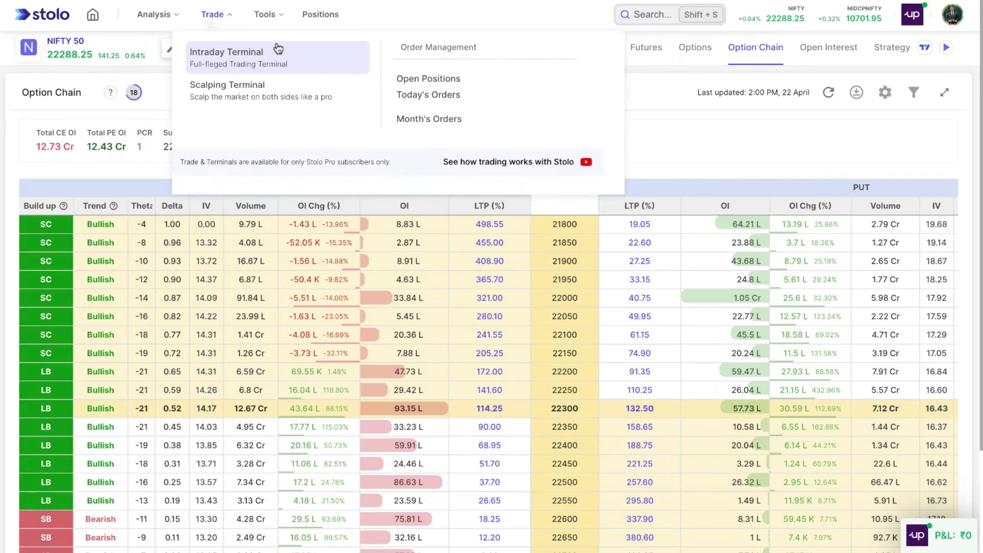
click(236, 52)
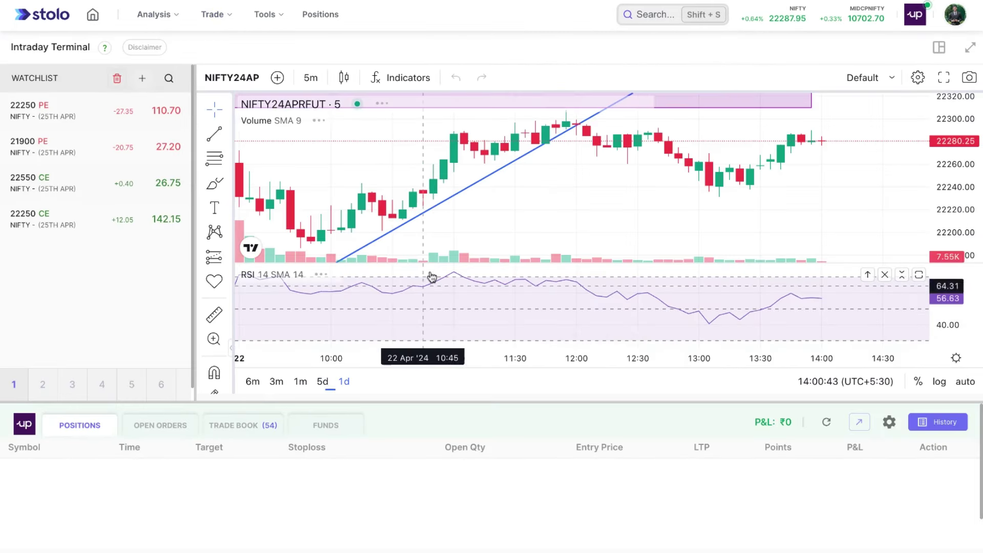
Switch to the Scalping Terminal, then return to the Intraday Terminal.
mouse_move(214, 14)
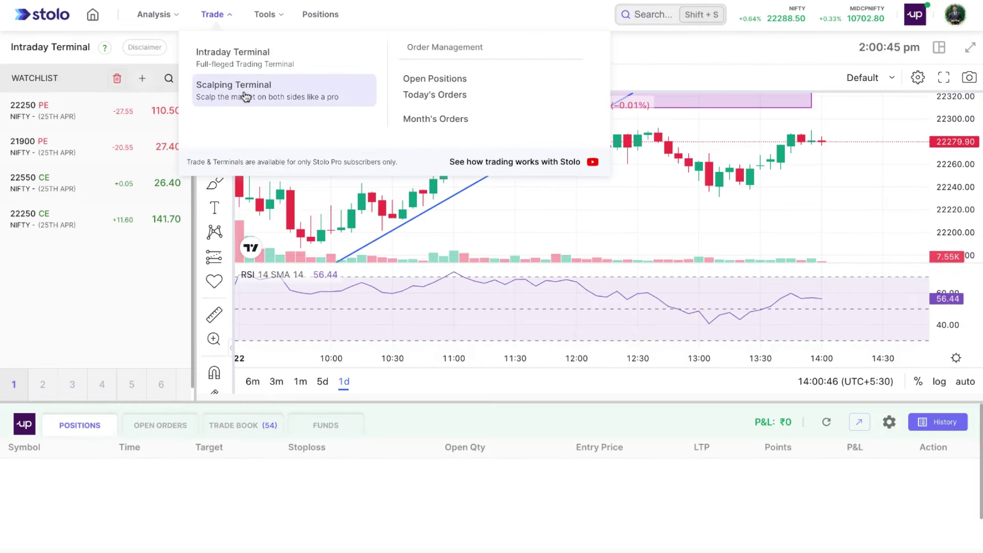
click(244, 93)
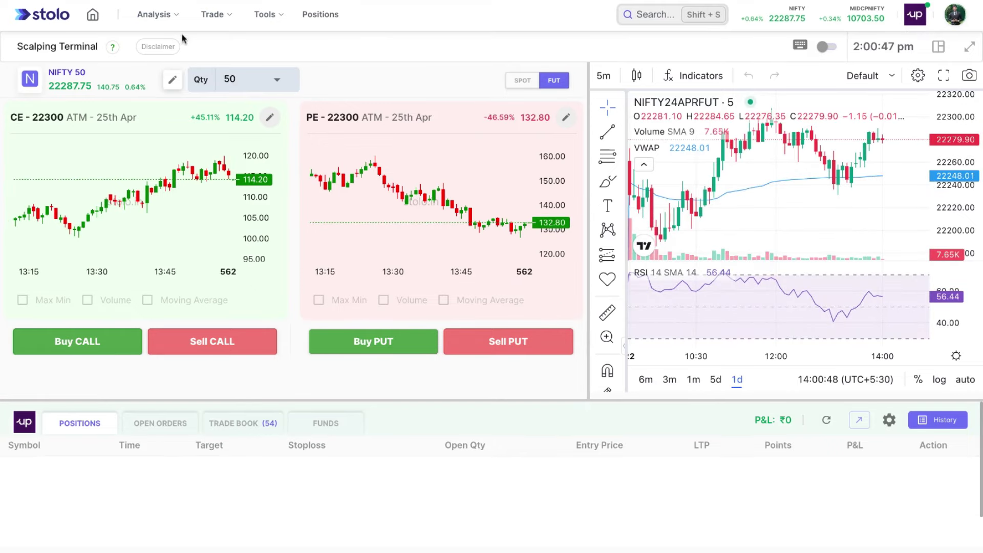
mouse_move(167, 33)
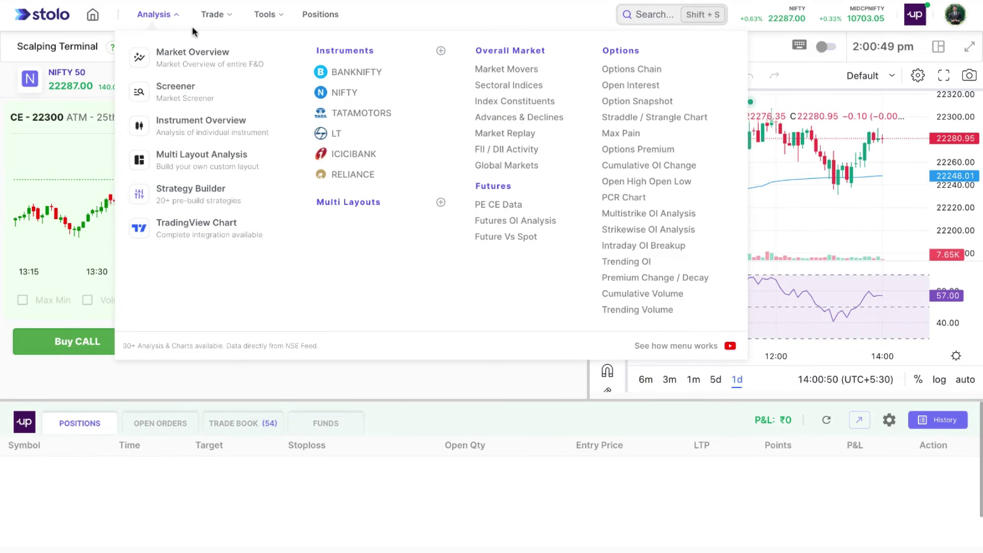
mouse_move(209, 31)
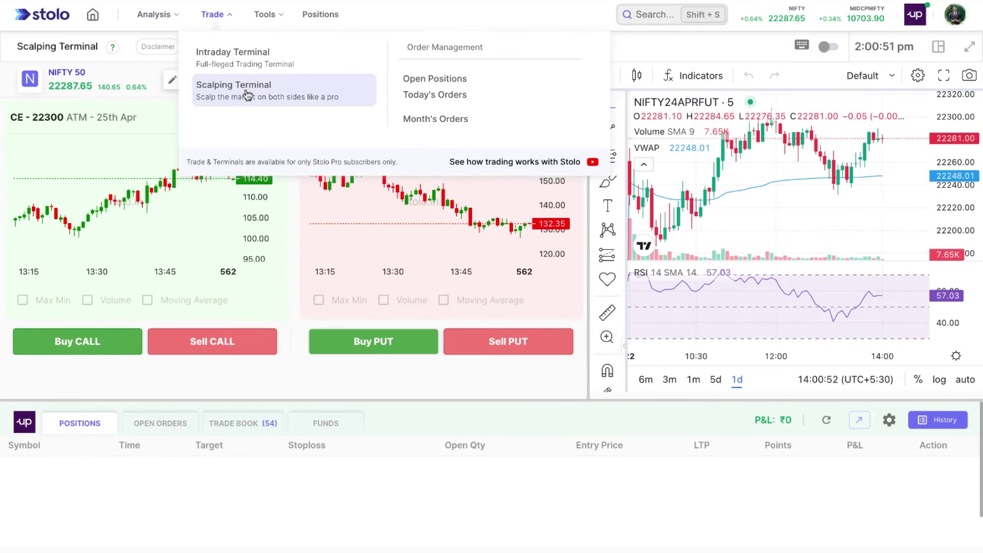
click(251, 60)
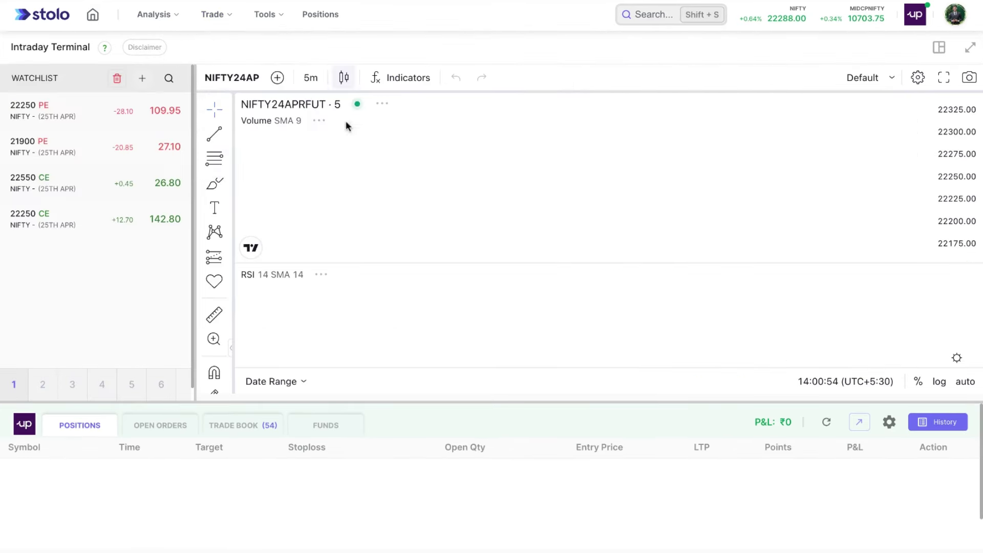
mouse_move(114, 107)
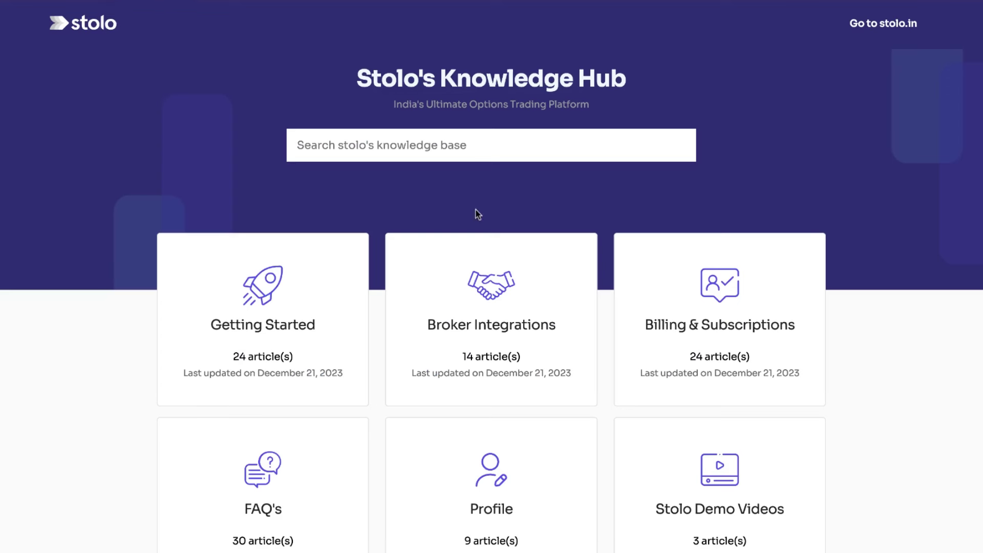
Open the Broker Integrations category and pick the Upstox Integration article with its video.
click(483, 301)
scroll(428, 282, down, 2)
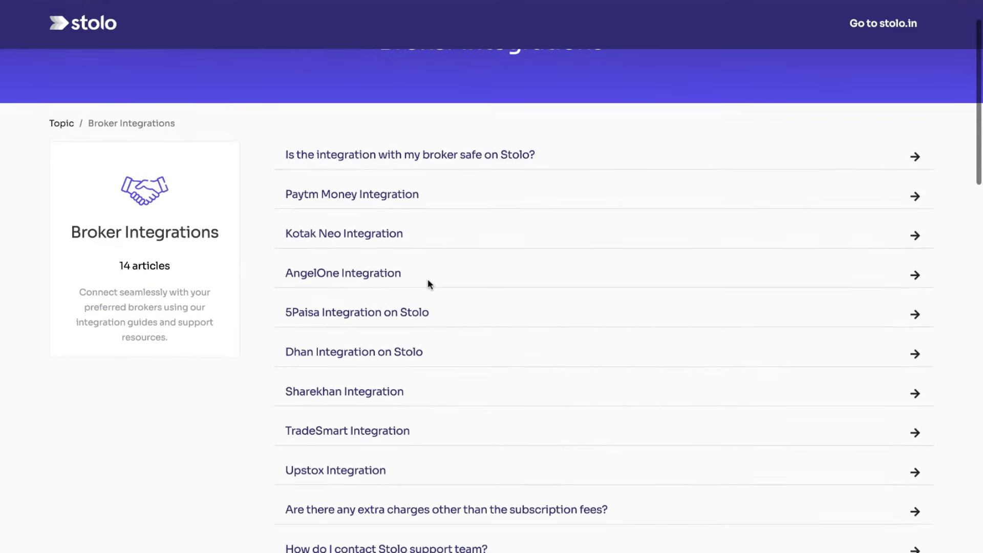
scroll(438, 238, down, 1)
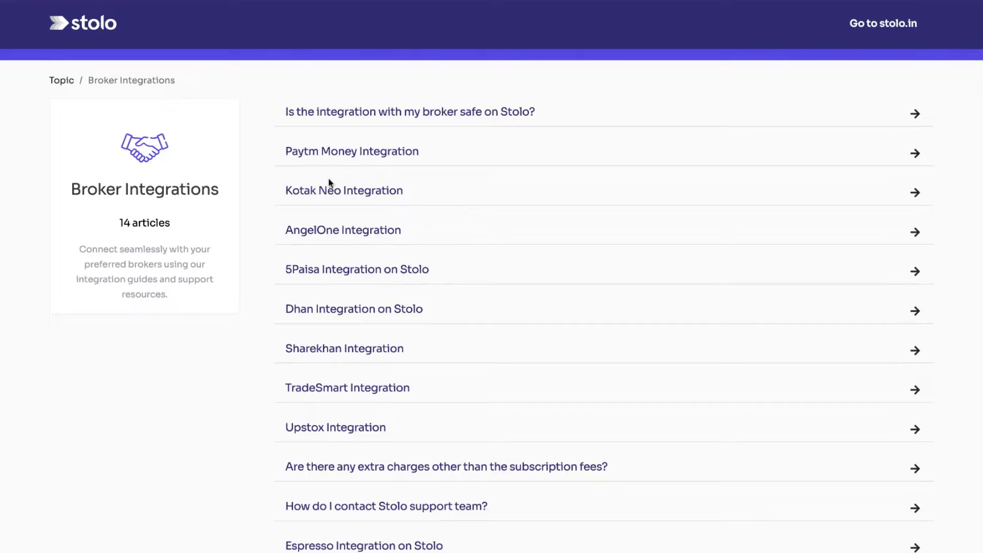
scroll(330, 187, down, 2)
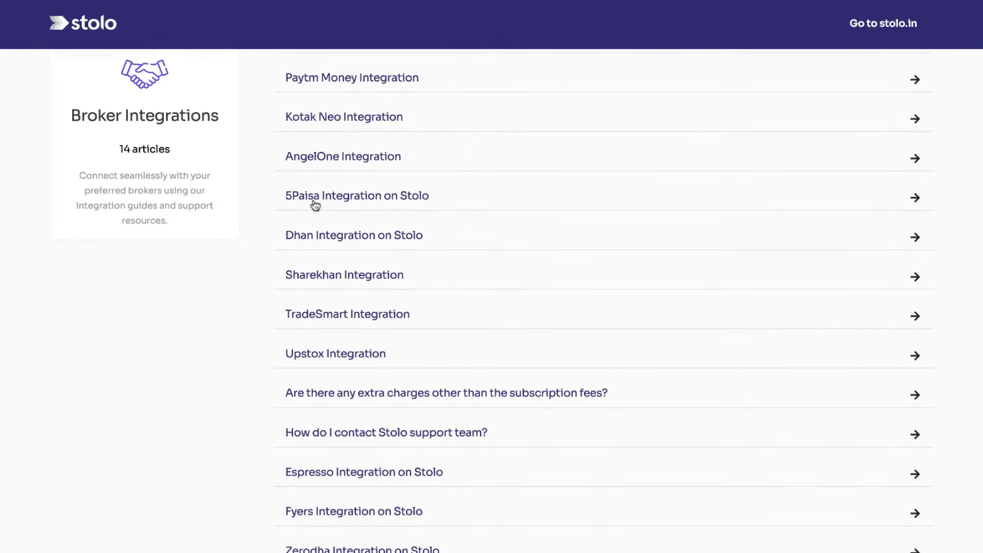
scroll(313, 205, down, 1)
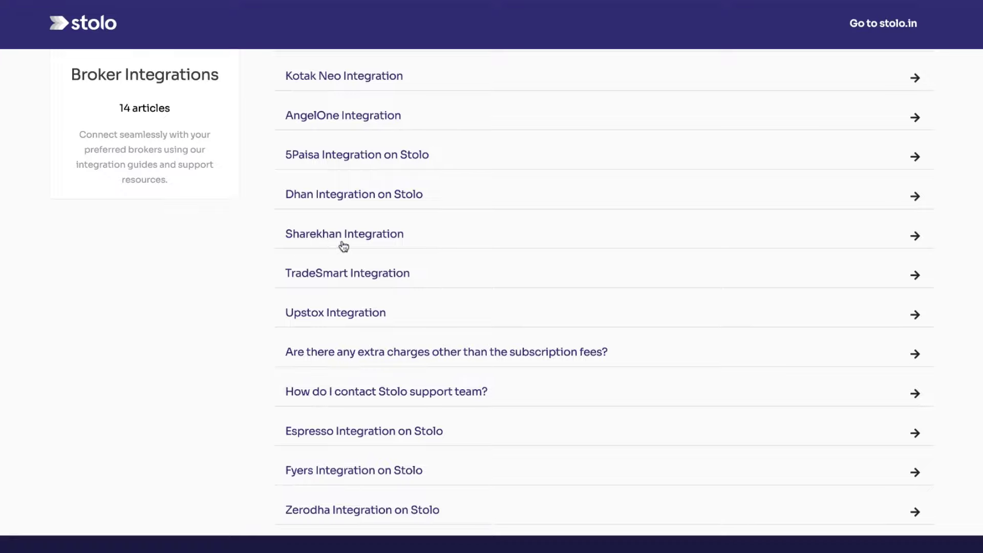
click(403, 320)
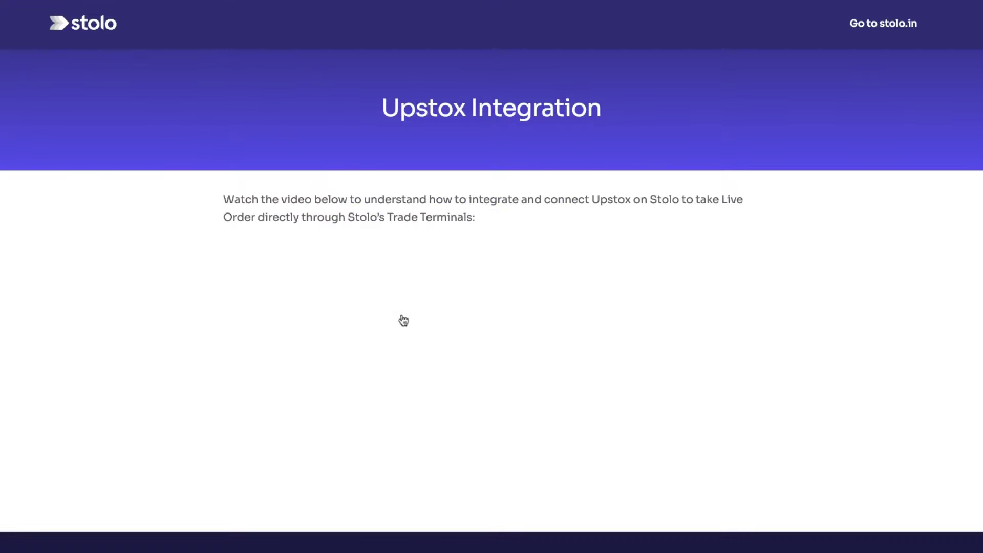
scroll(742, 257, down, 1)
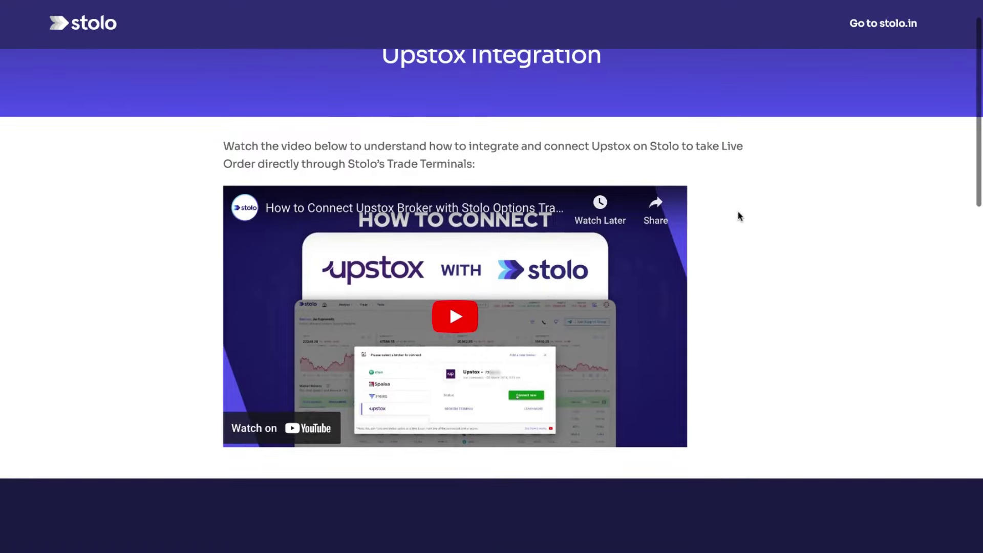
scroll(737, 215, up, 1)
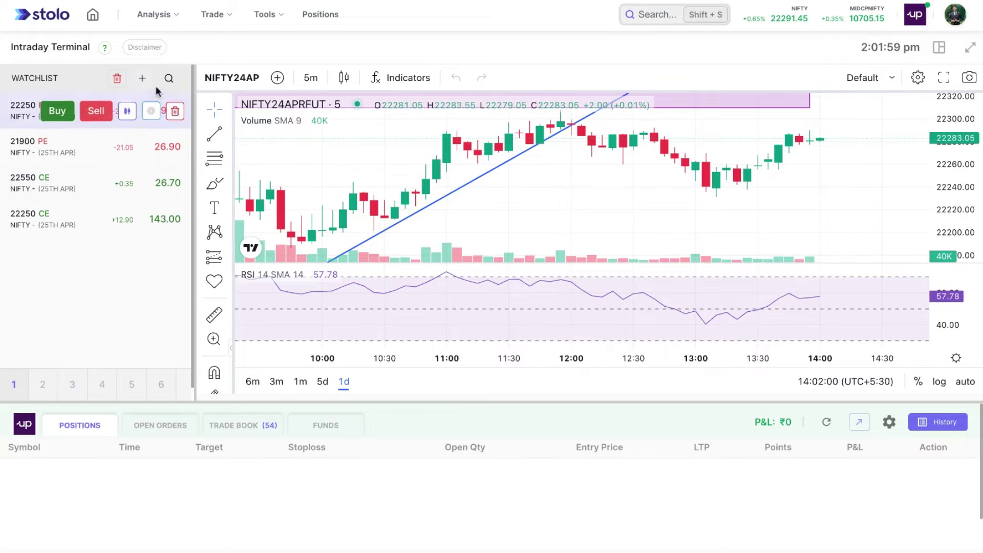
click(105, 50)
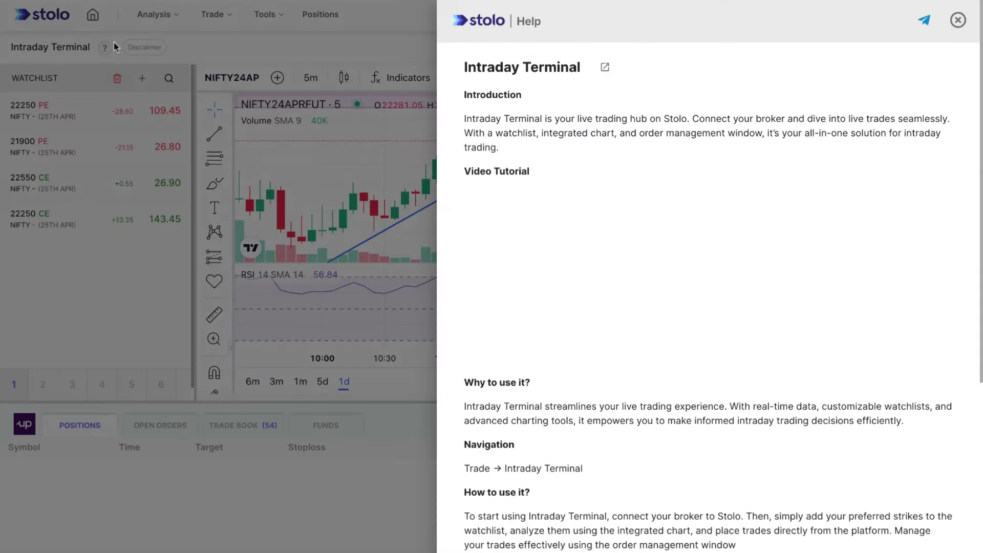
scroll(605, 276, down, 3)
scroll(628, 60, up, 4)
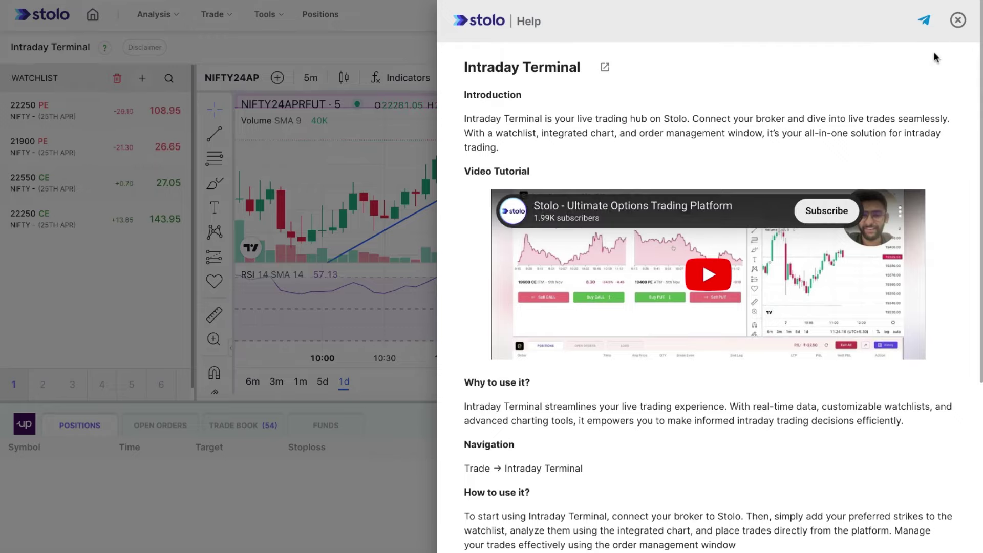
click(958, 20)
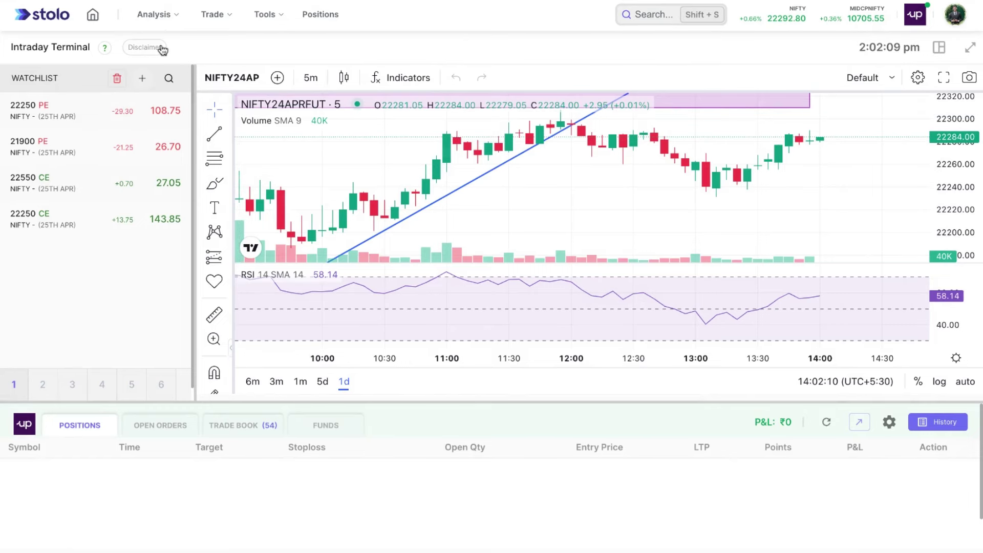
click(162, 48)
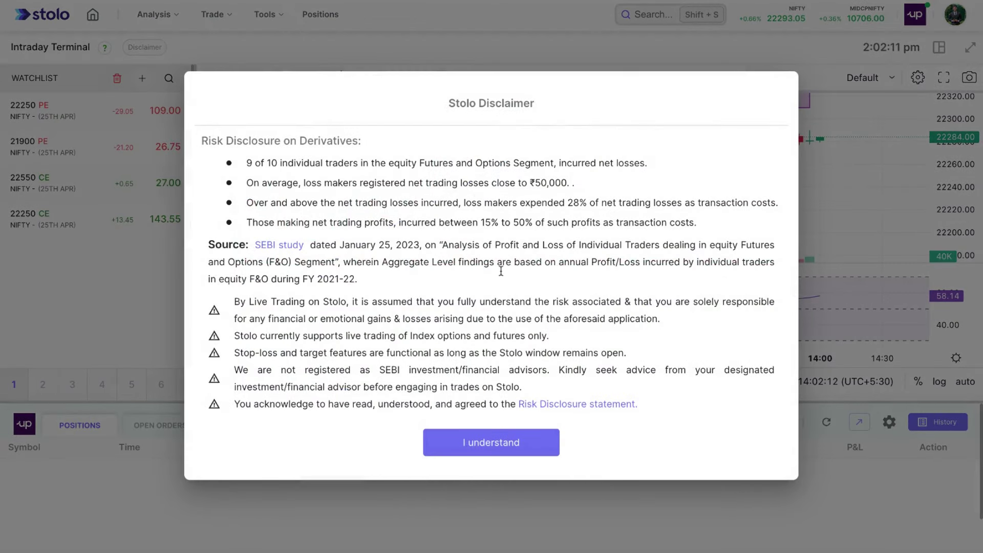
click(484, 452)
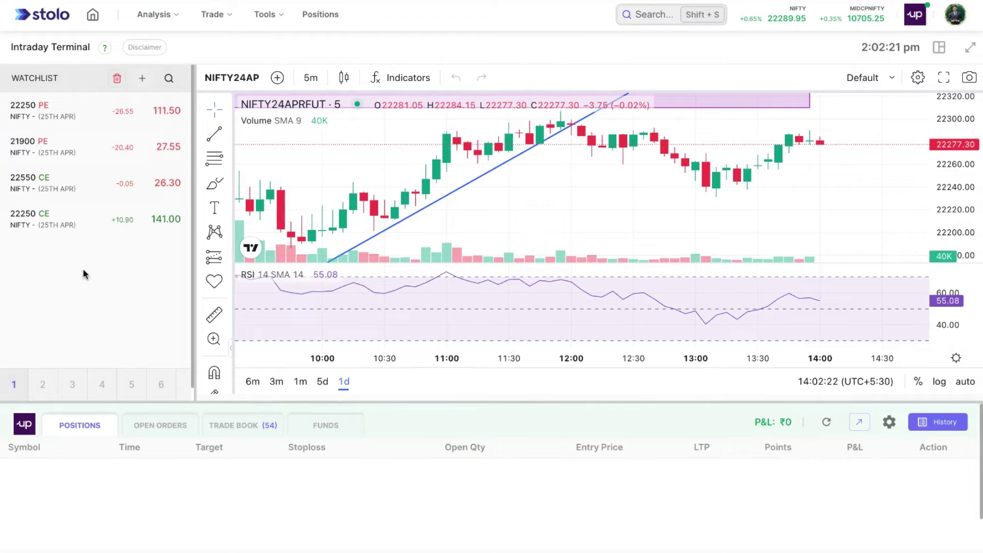
Delete all watchlist entries with confirmation, then bring up the NIFTY option chain.
click(119, 79)
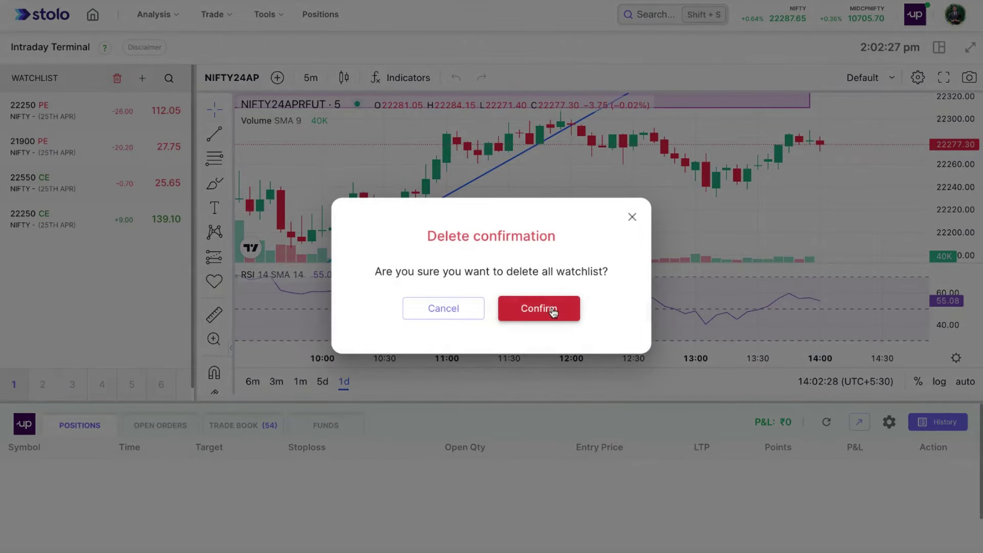
click(514, 306)
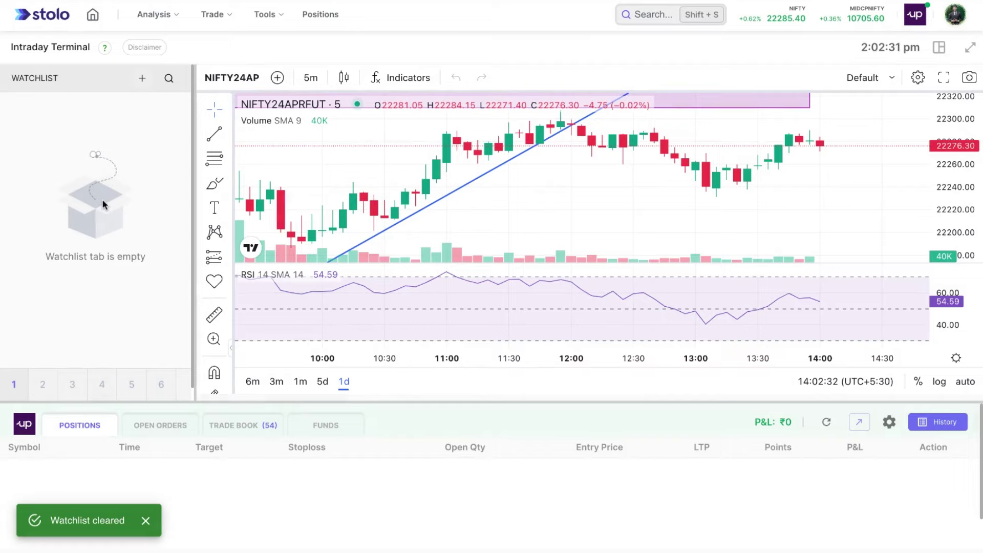
click(143, 85)
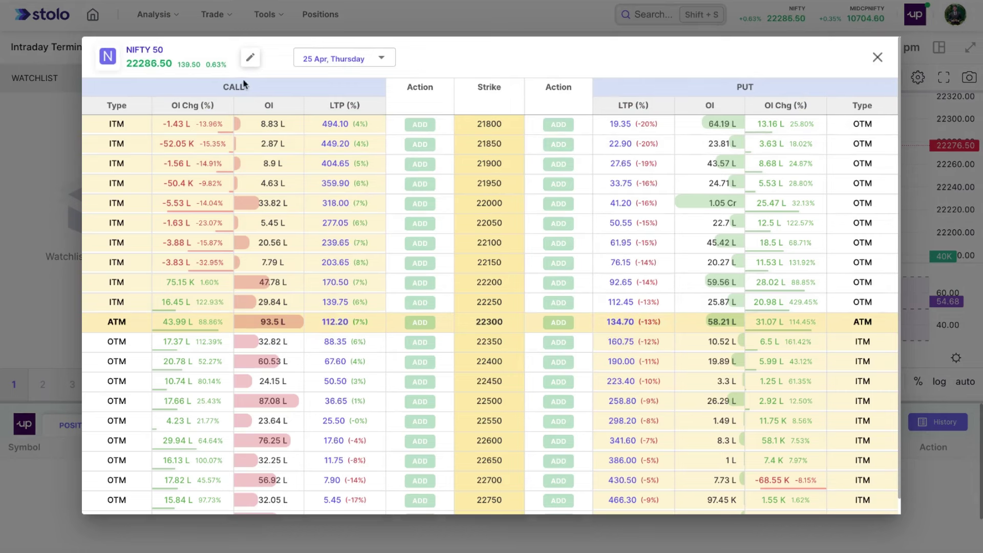
Add the 25 Apr NIFTY 22300 and 22350 CE and PE to the watchlist from the option chain.
click(250, 58)
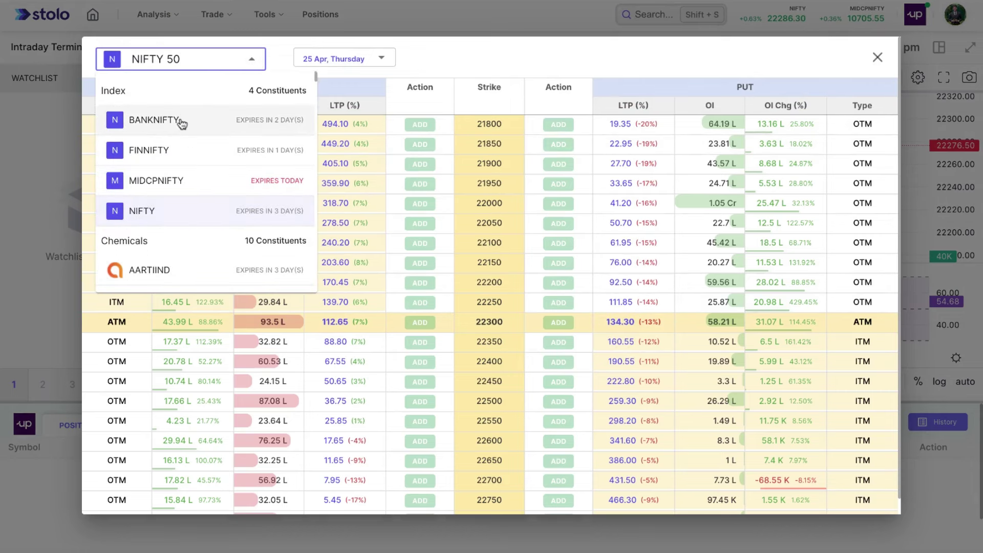
click(202, 215)
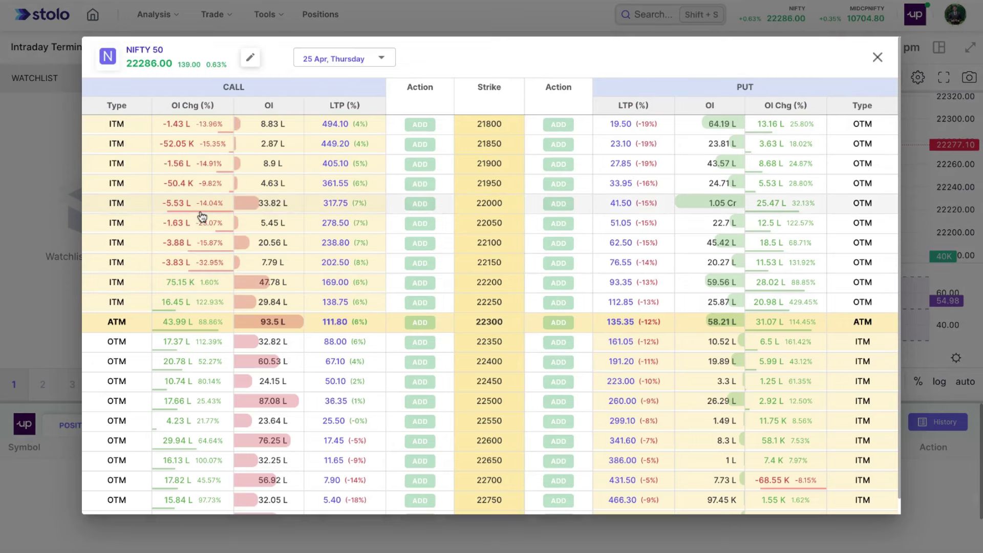
click(421, 324)
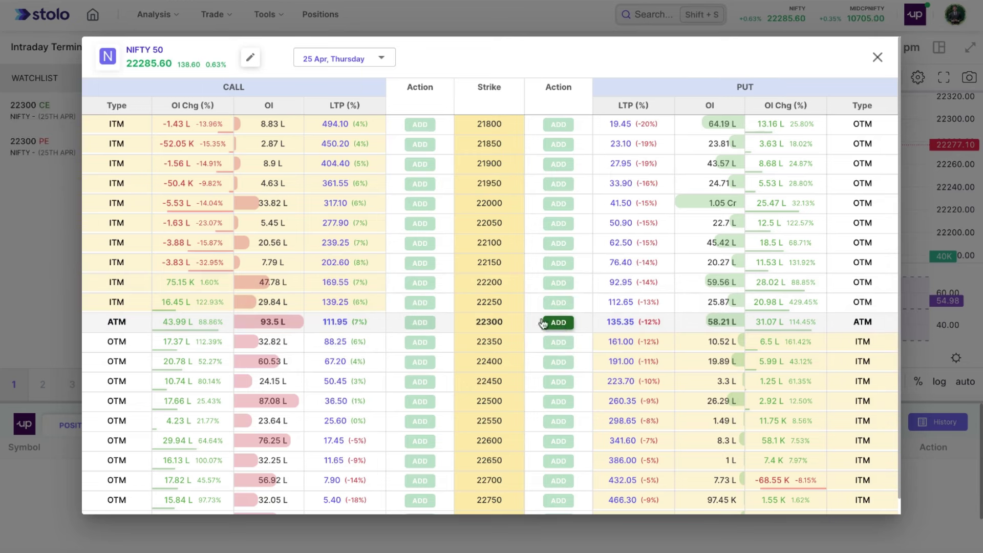
click(420, 344)
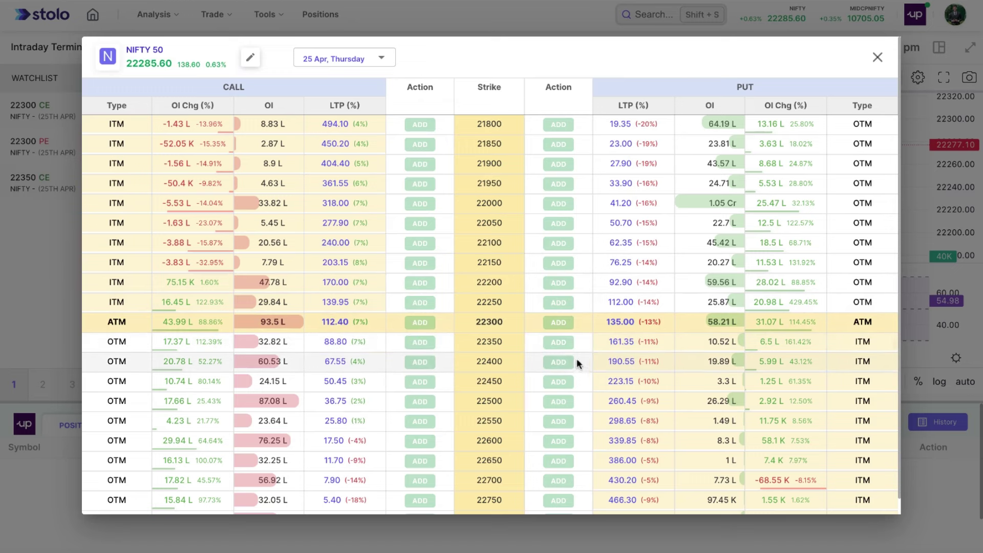
click(558, 342)
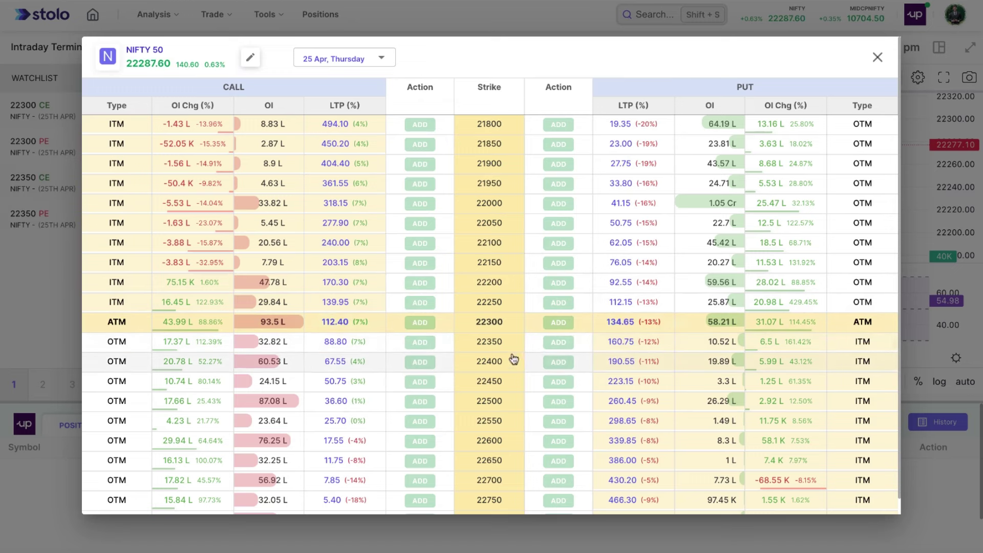
click(379, 58)
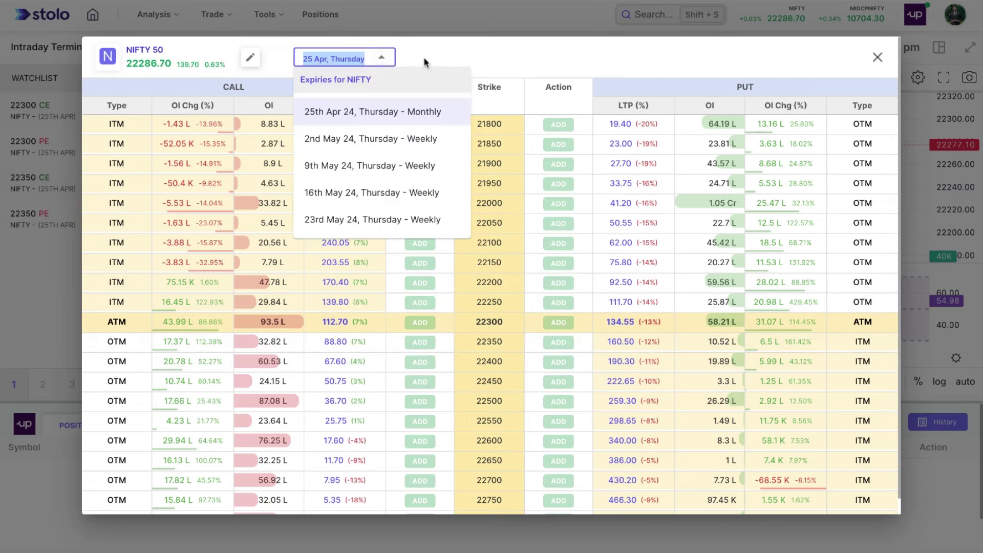
click(394, 58)
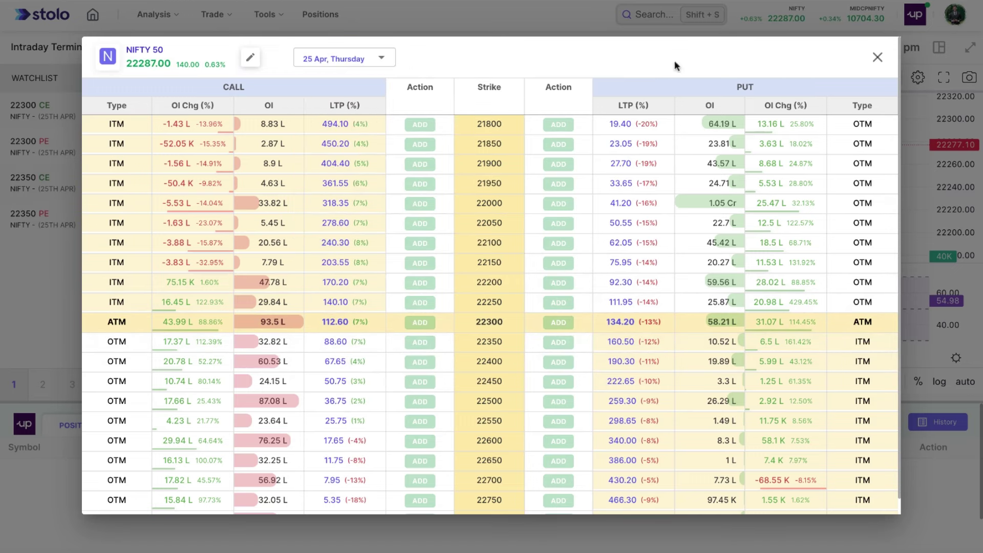
click(890, 58)
mouse_move(84, 243)
mouse_move(74, 111)
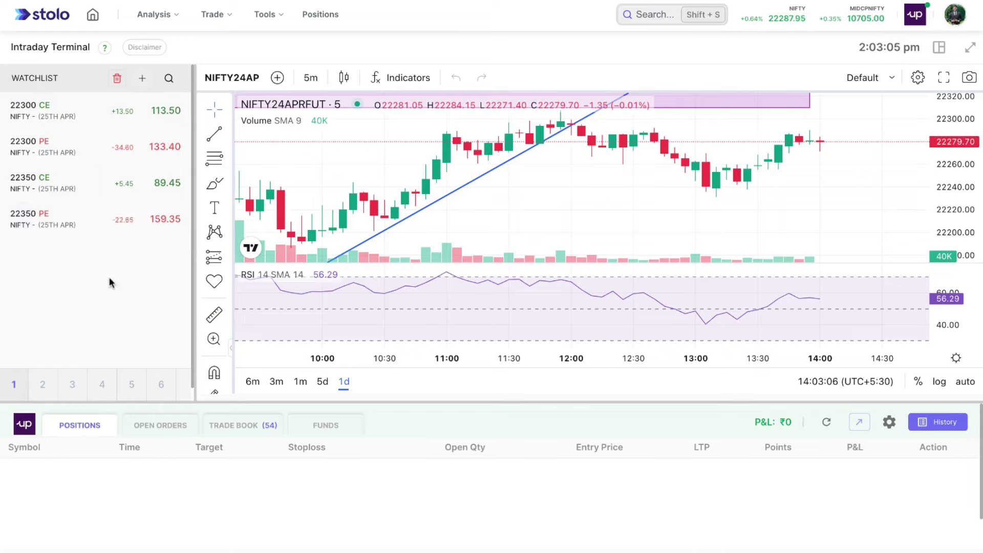
Search 'nifty 22400' and add its 25 Apr CE and PE to the watchlist.
click(171, 78)
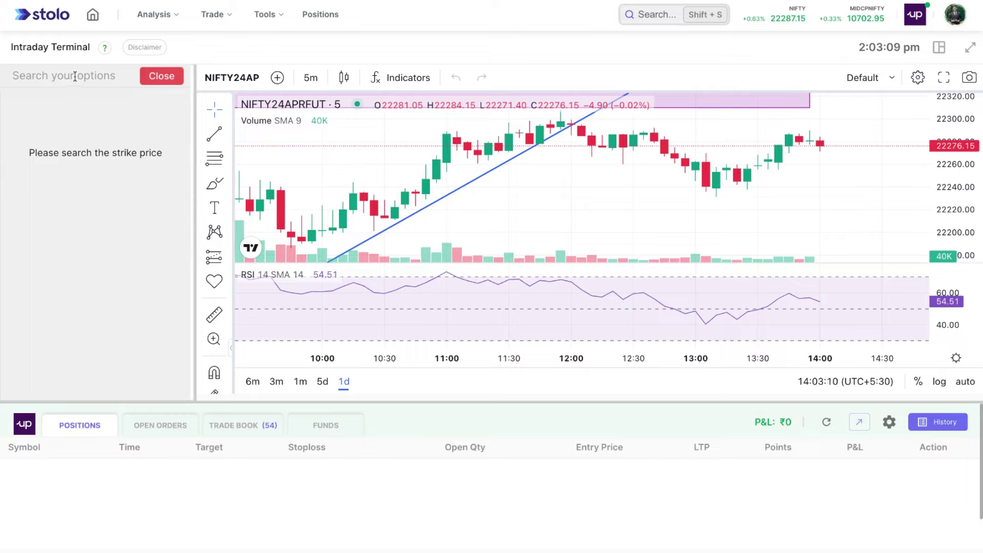
text(nifty 22400)
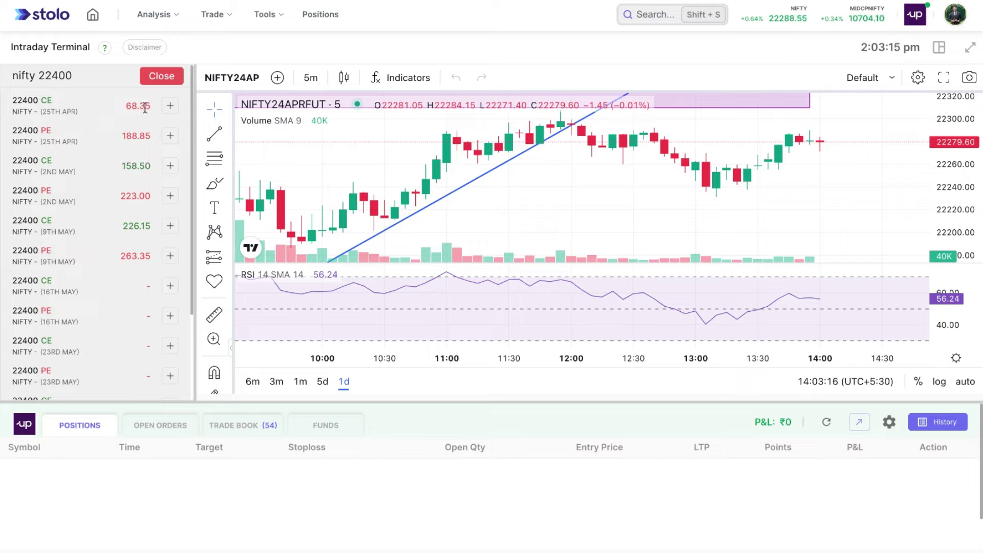
click(170, 137)
click(161, 74)
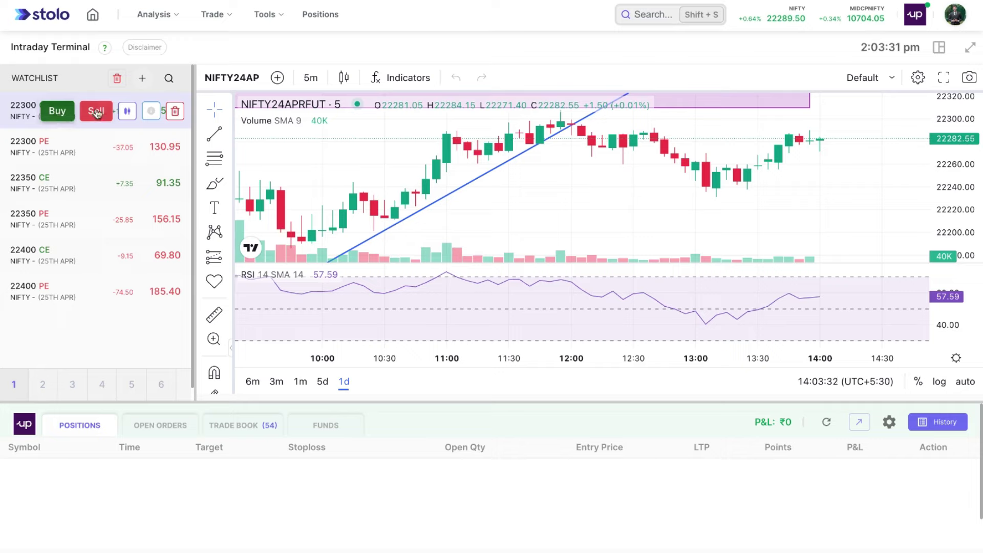
click(57, 111)
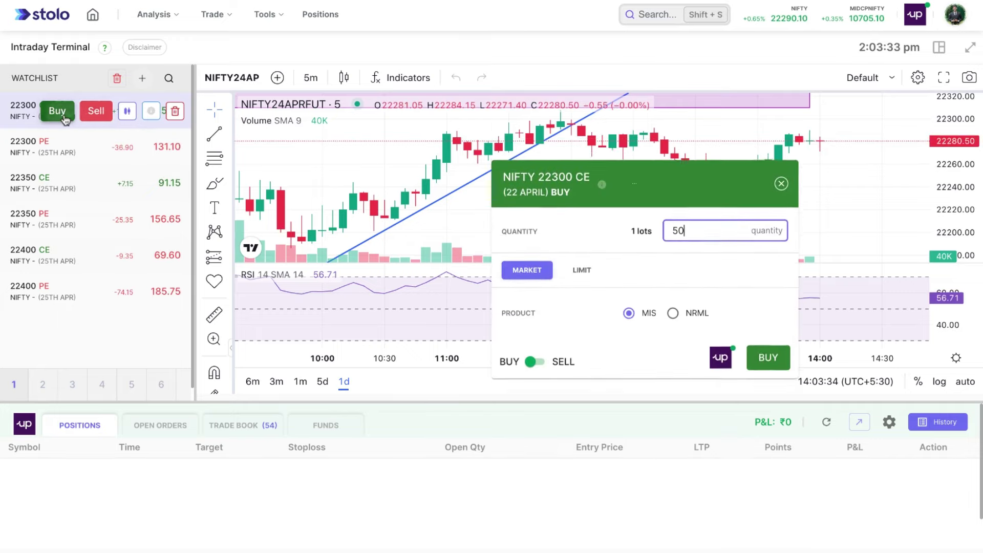
click(780, 181)
mouse_move(138, 121)
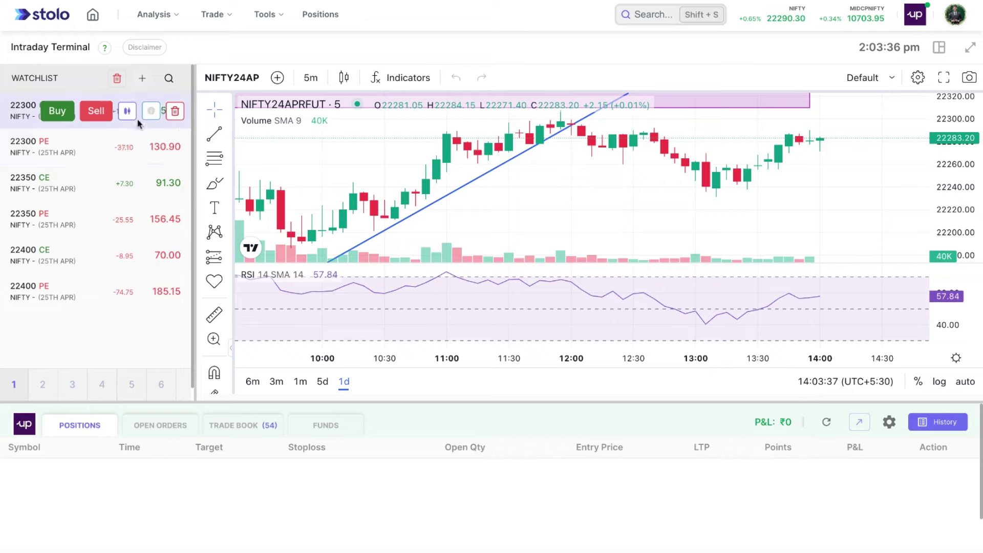
click(96, 111)
click(780, 181)
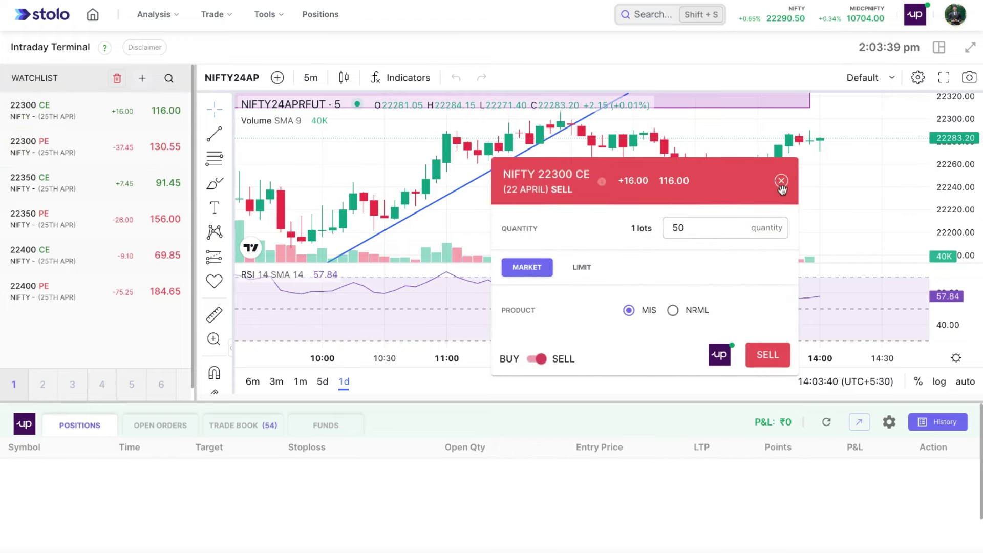
click(781, 181)
mouse_move(131, 112)
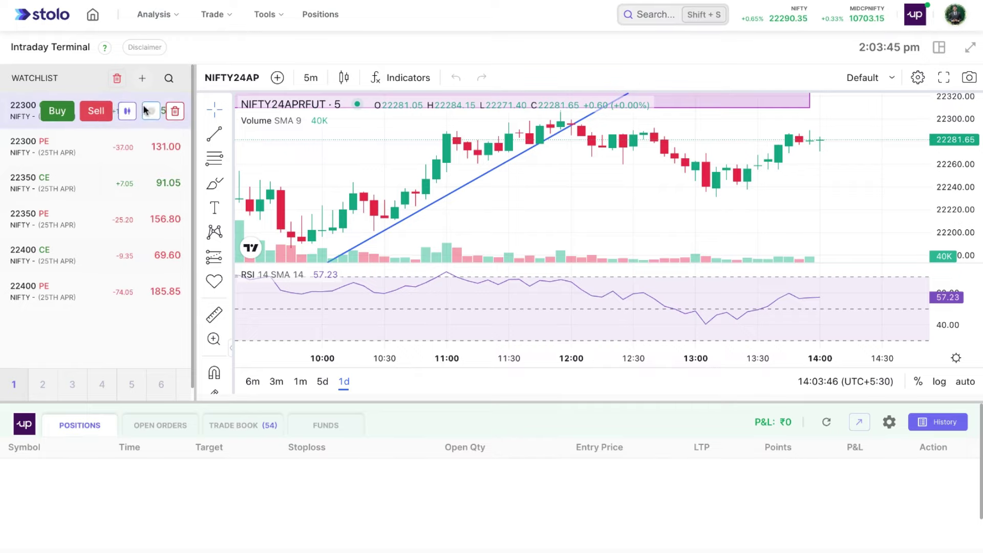
click(151, 111)
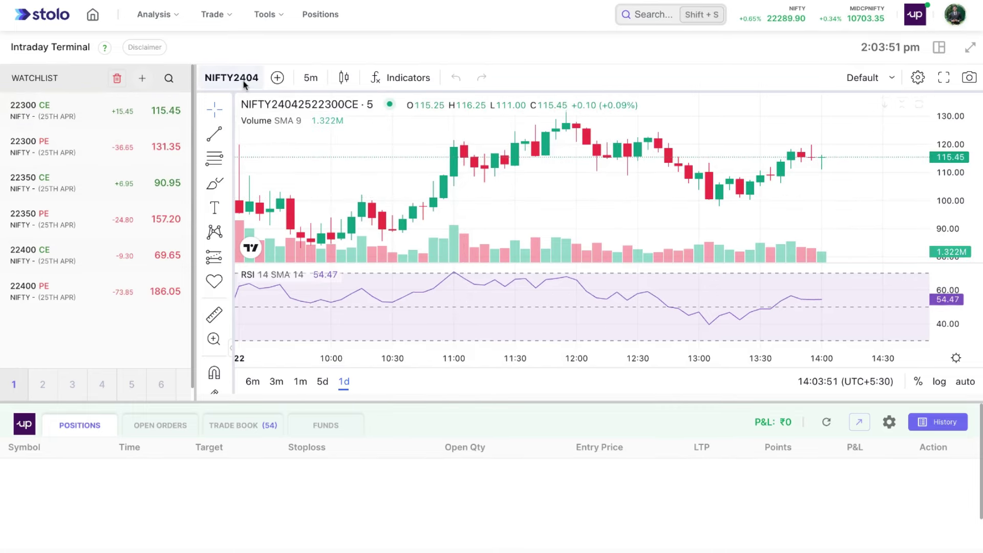
click(258, 79)
key(BackSpace)
text(NIFTY)
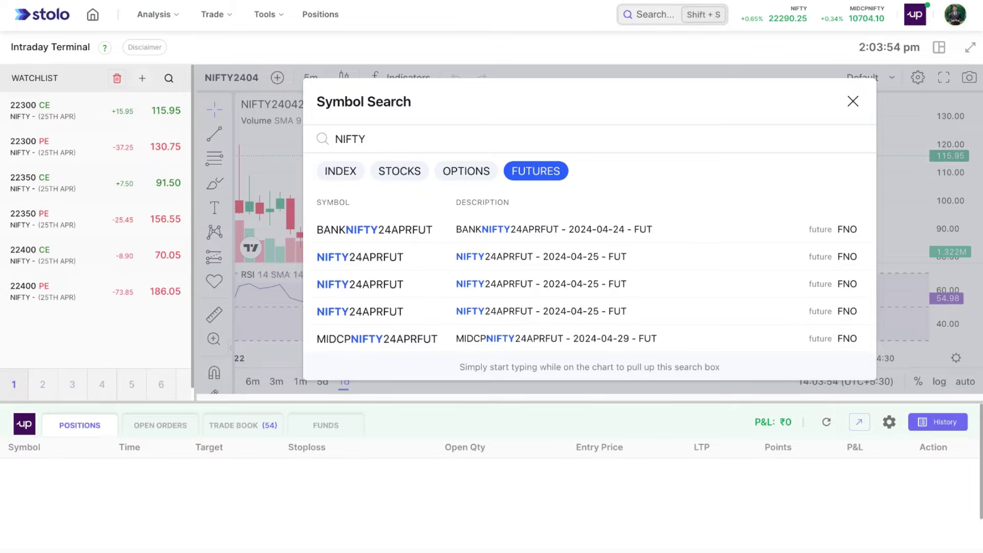
click(401, 257)
mouse_move(149, 127)
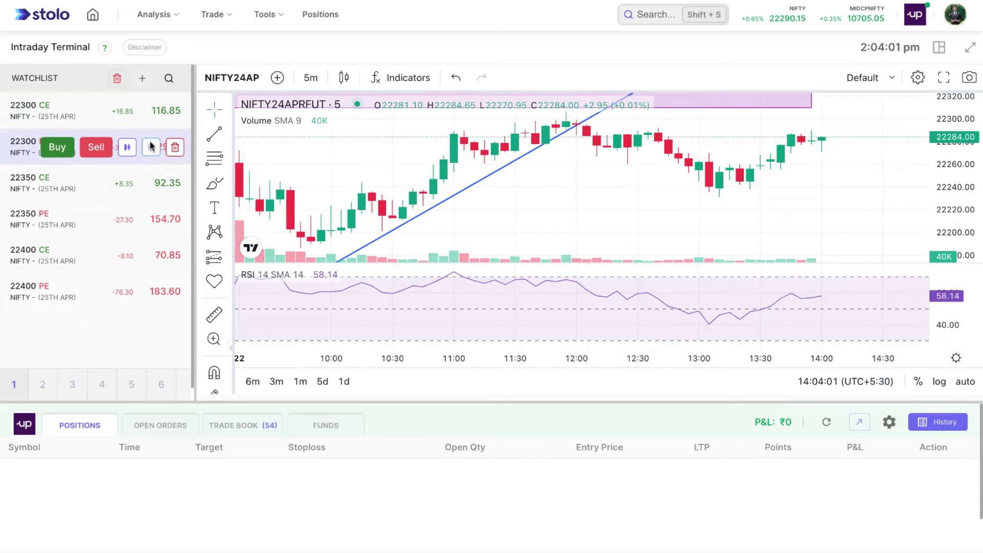
click(151, 111)
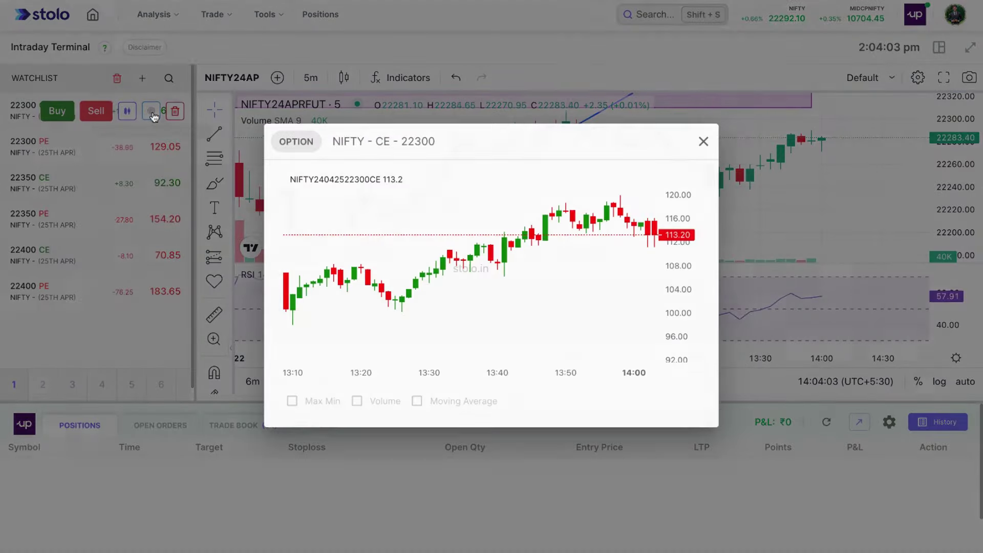
scroll(476, 369, up, 3)
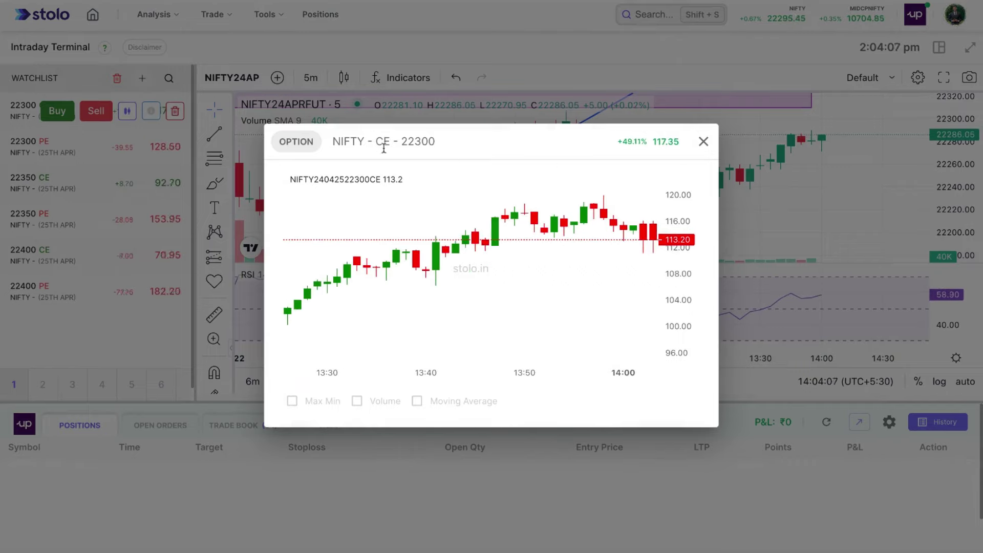
click(704, 141)
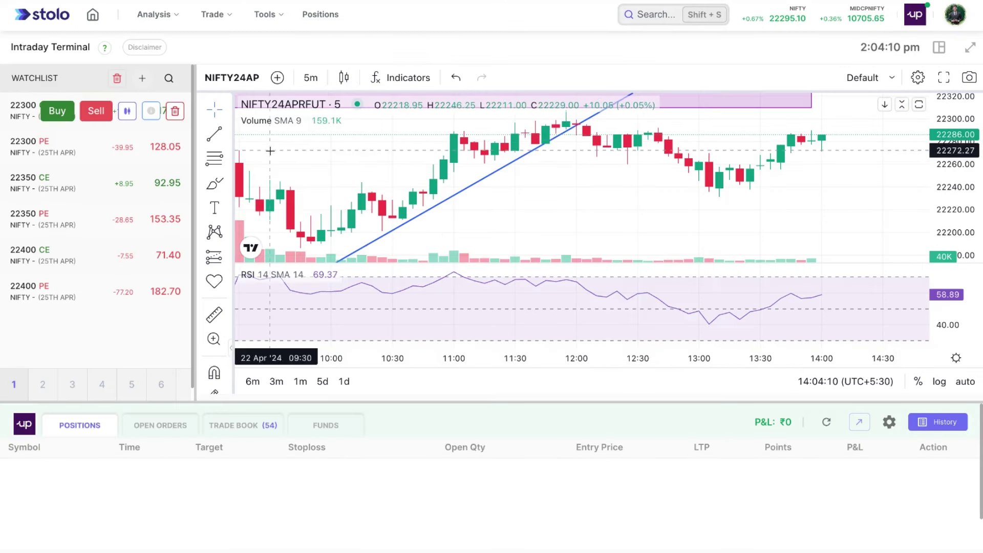
click(175, 112)
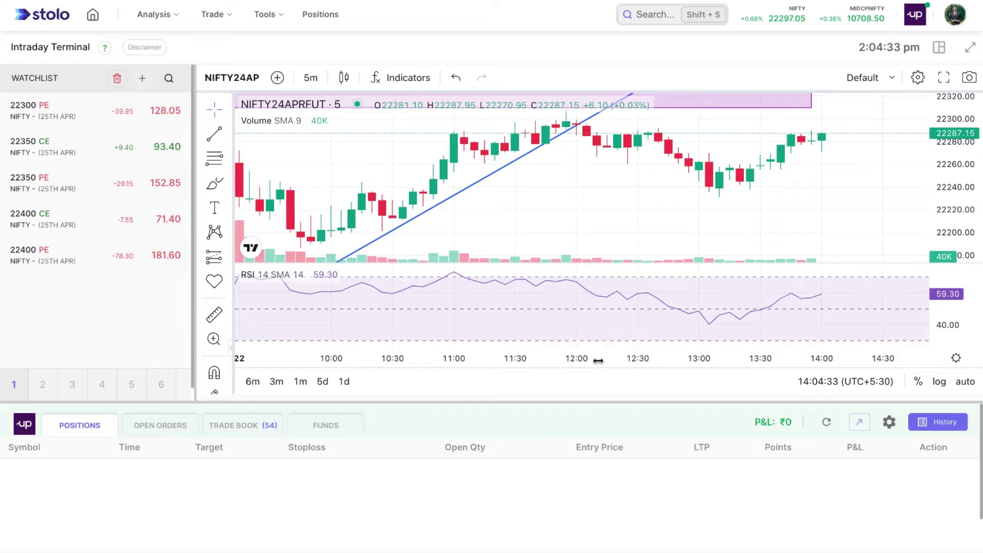
scroll(595, 301, down, 3)
drag(952, 152, 963, 164)
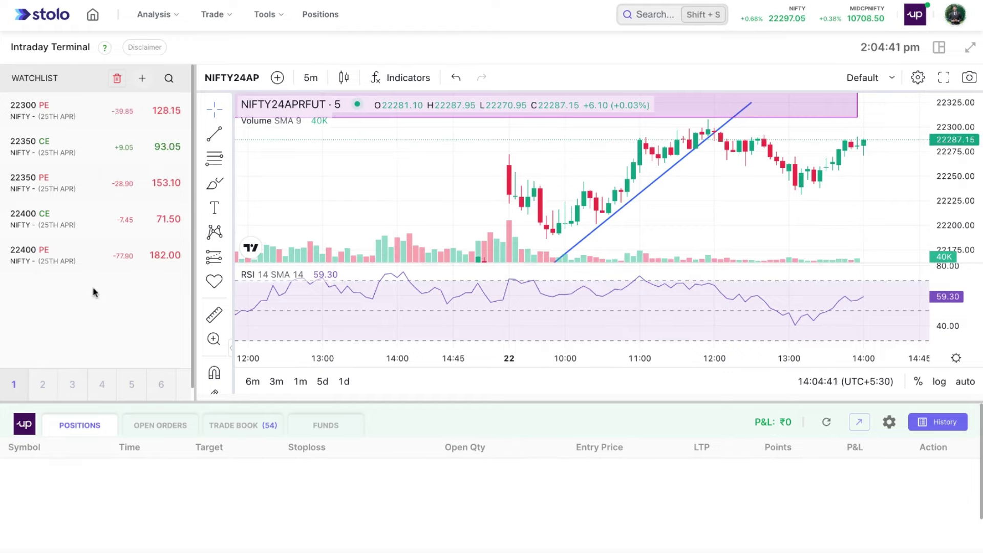
mouse_move(86, 271)
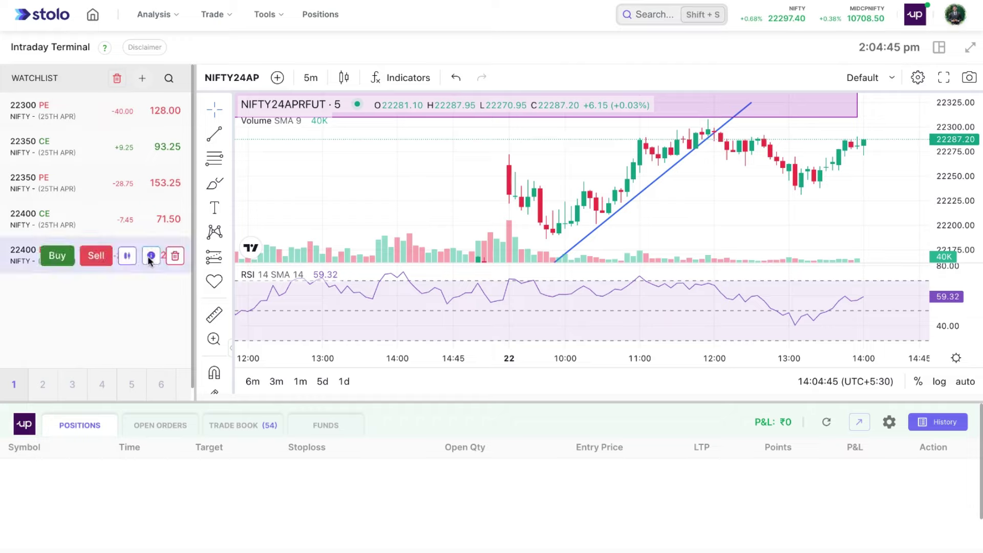
mouse_move(57, 153)
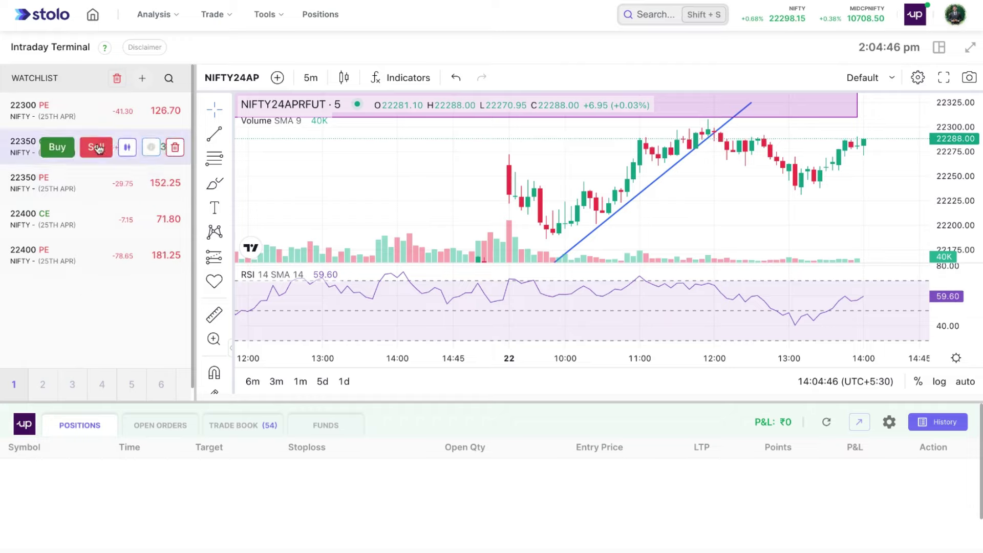
Place a 50-quantity MARKET MIS buy for NIFTY 22350 CE from the watchlist.
click(60, 151)
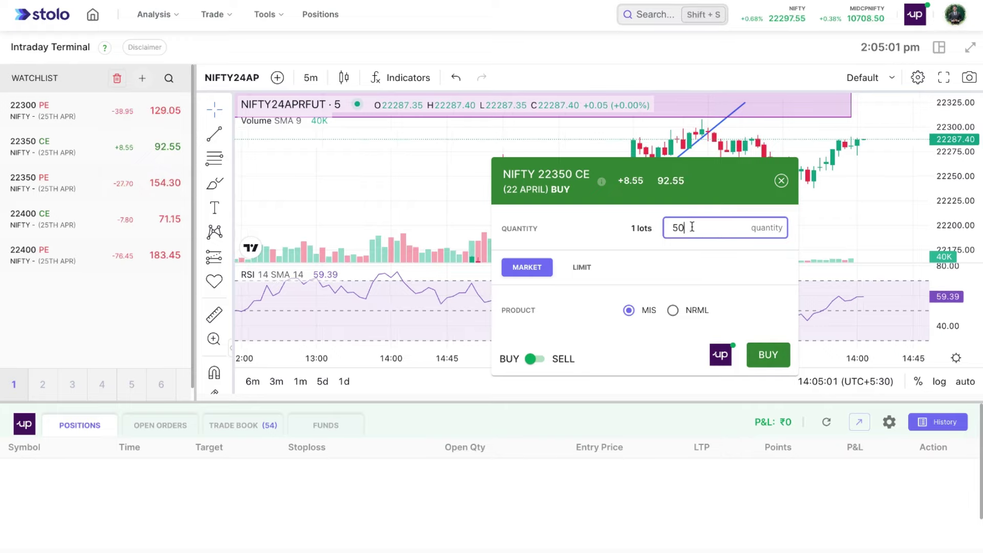
key(BackSpace)
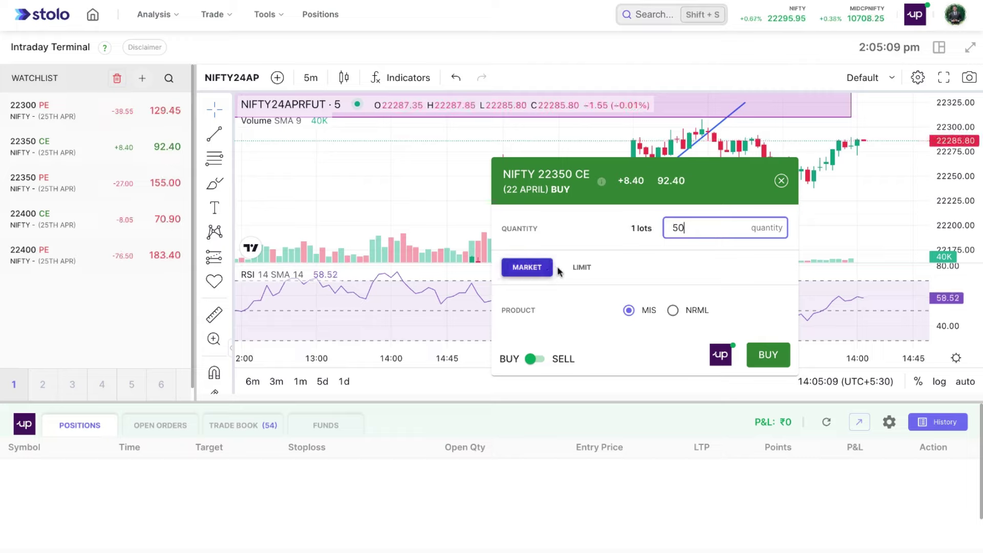
click(576, 268)
click(526, 270)
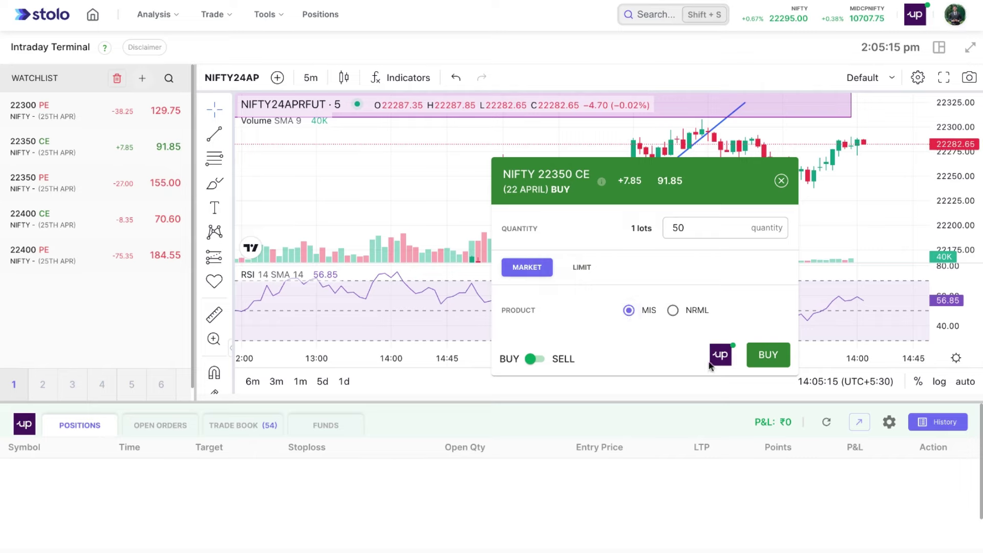
click(768, 355)
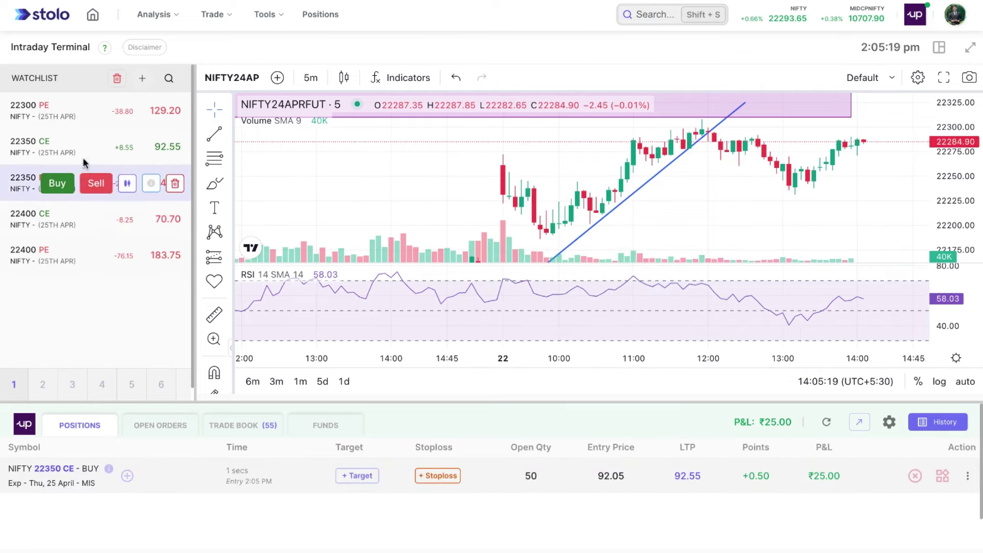
Buy 50 NIFTY 22350 PE at market and enlarge the Positions panel.
click(57, 184)
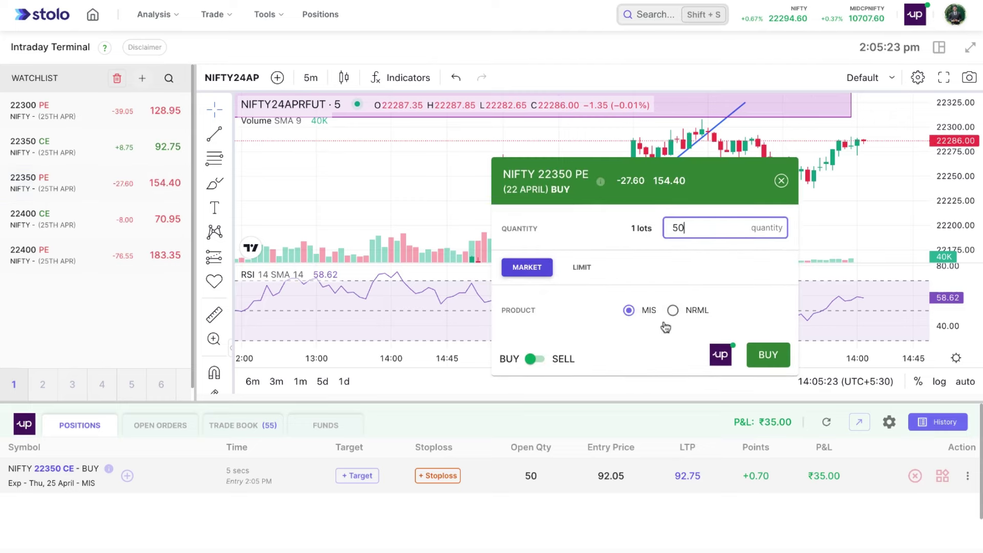
click(763, 355)
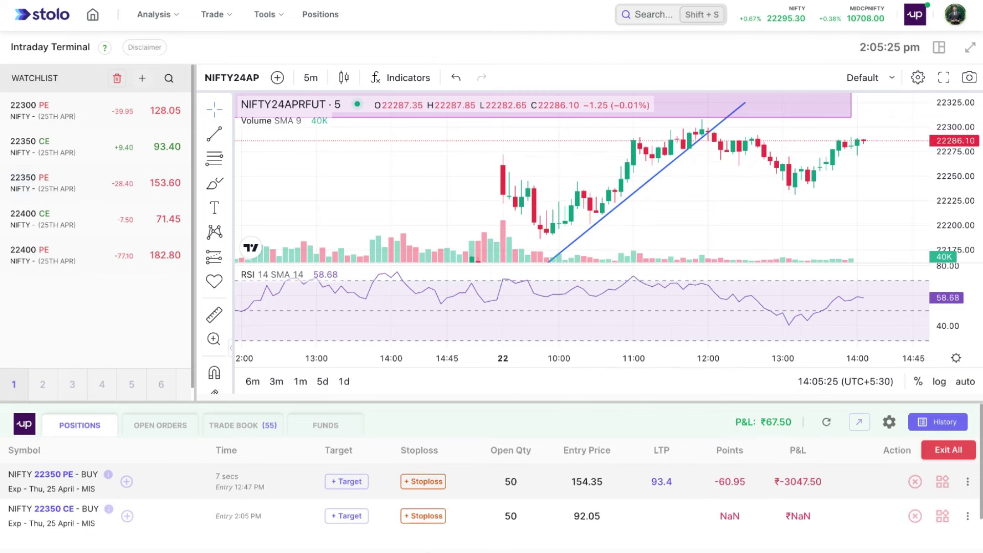
scroll(267, 488, down, 1)
scroll(267, 488, up, 1)
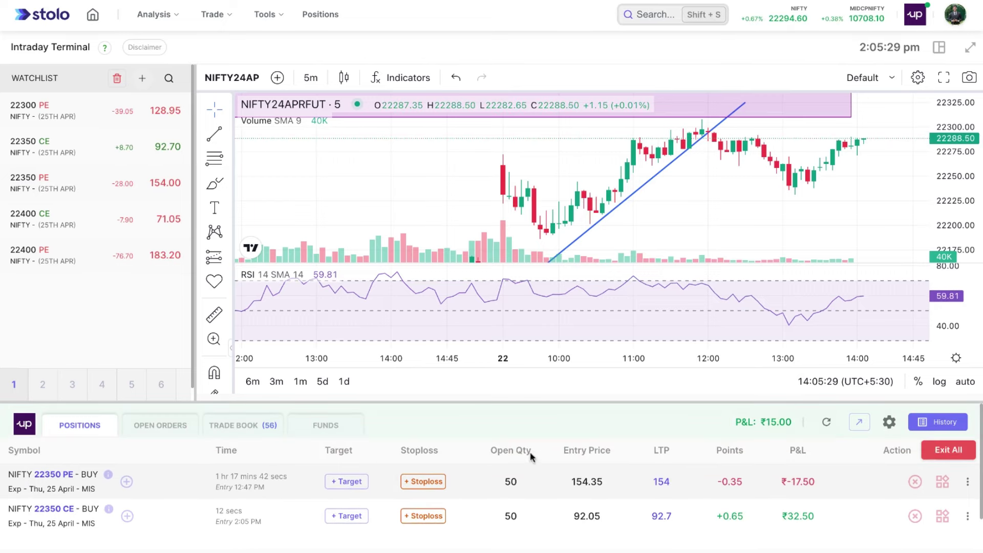
drag(564, 403, 564, 376)
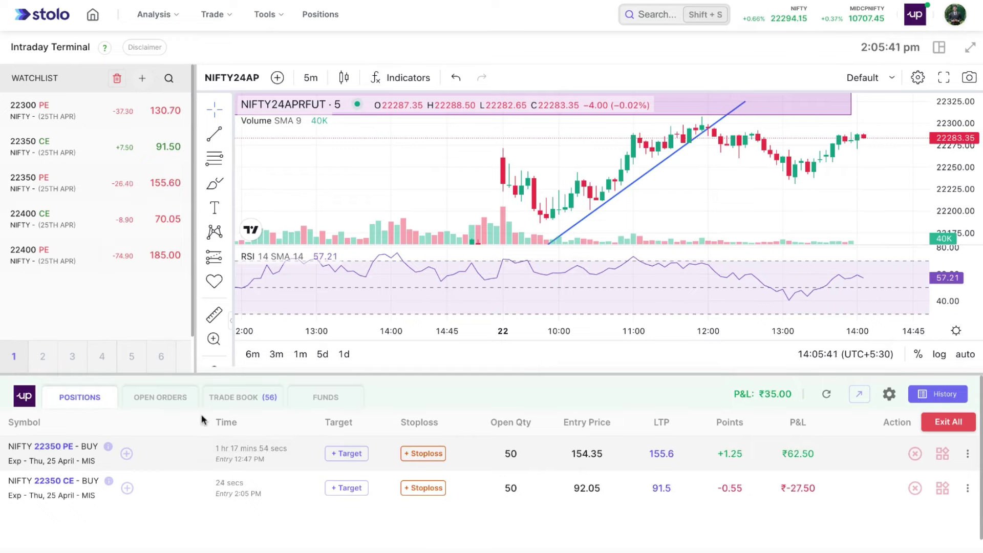
Review the Trade Book's 22350 PE and 22350 CE market buy executions.
click(250, 406)
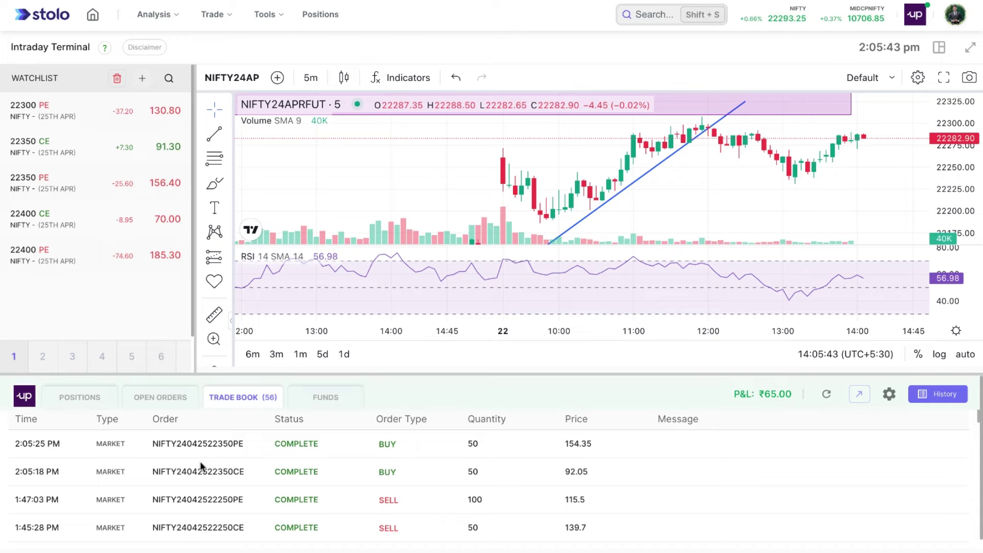
scroll(201, 466, down, 10)
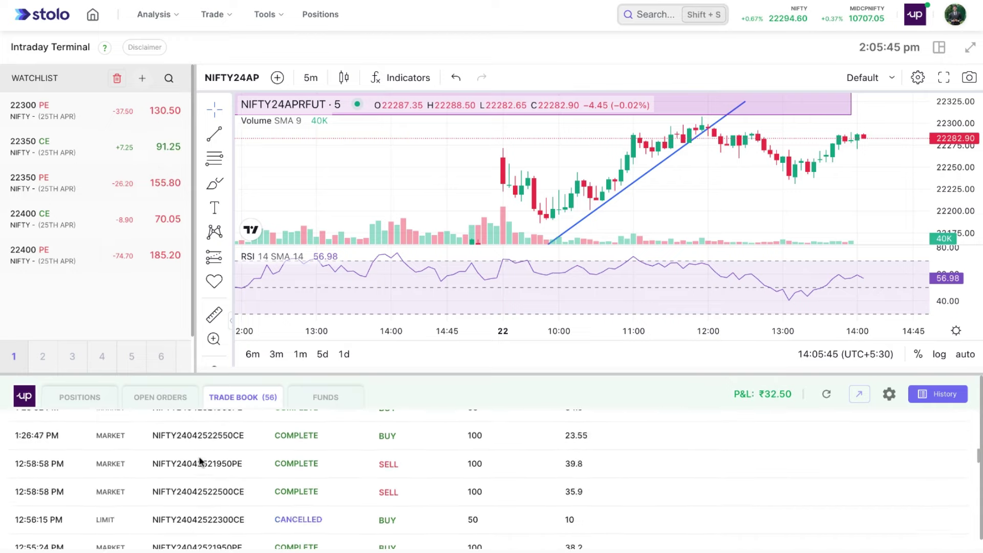
scroll(201, 466, up, 10)
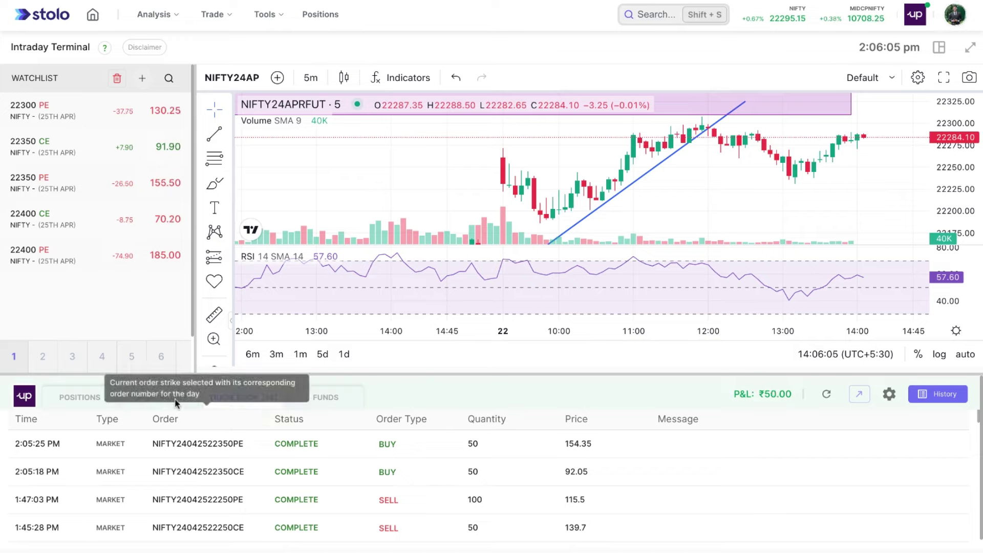
Check Open Orders, then submit a LIMIT buy of 50 NIFTY 22400 PE at 10.
click(155, 399)
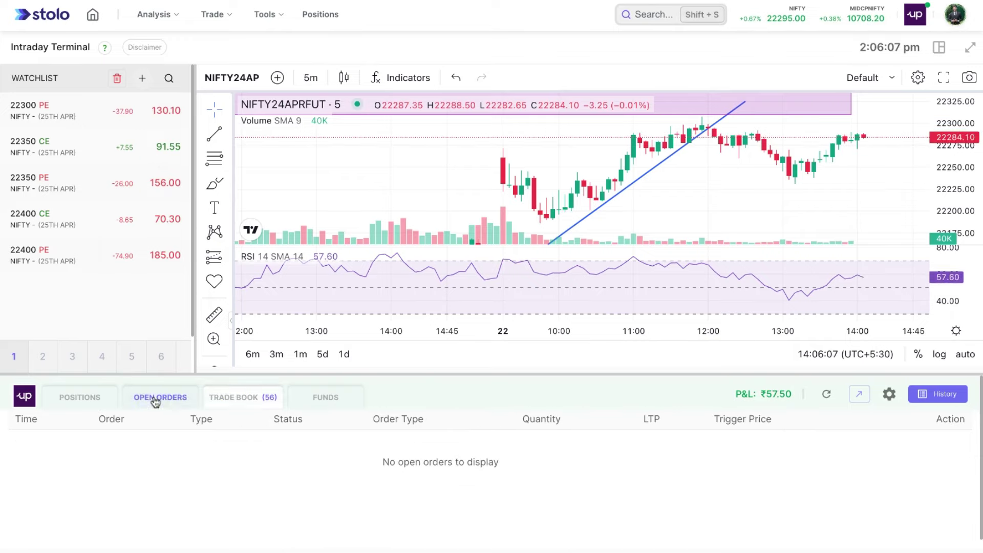
mouse_move(7, 267)
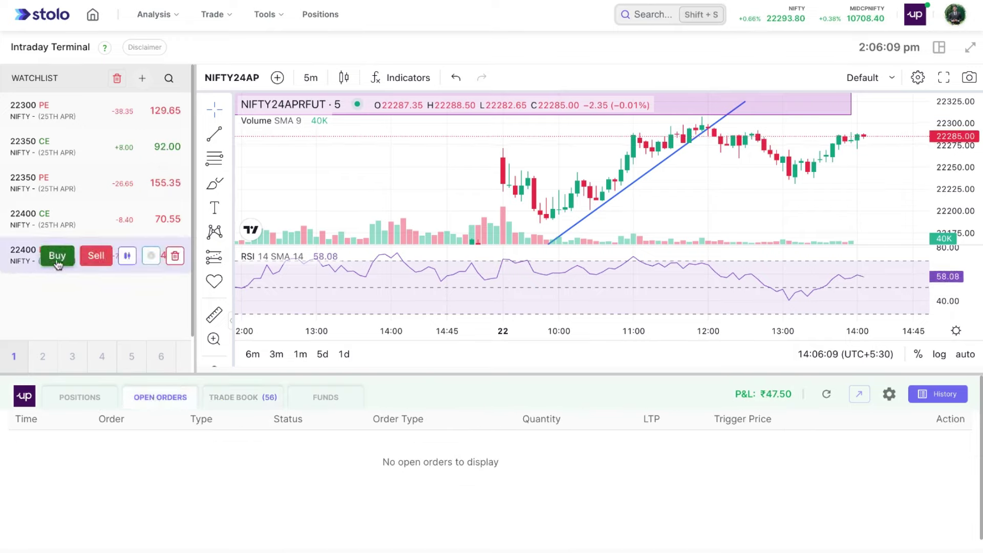
click(57, 258)
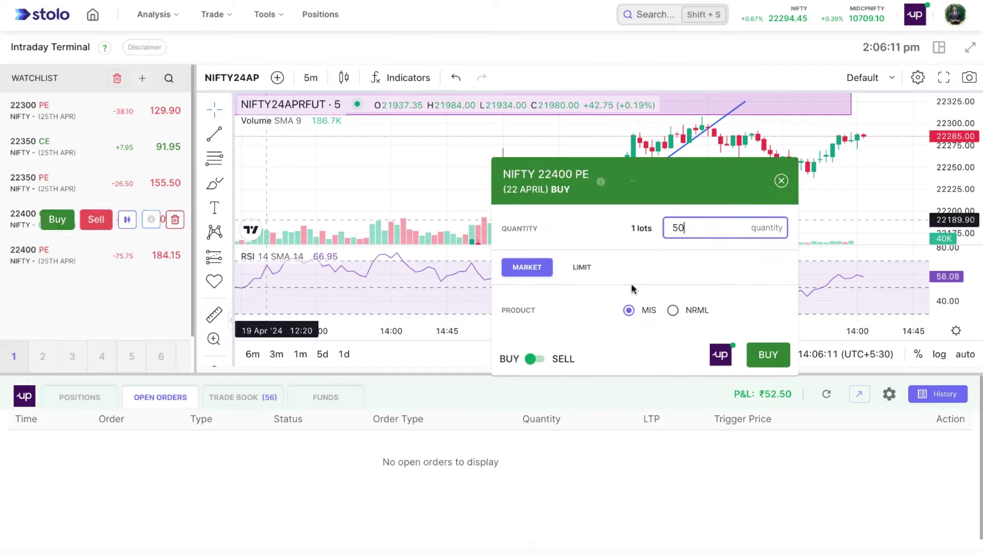
click(582, 267)
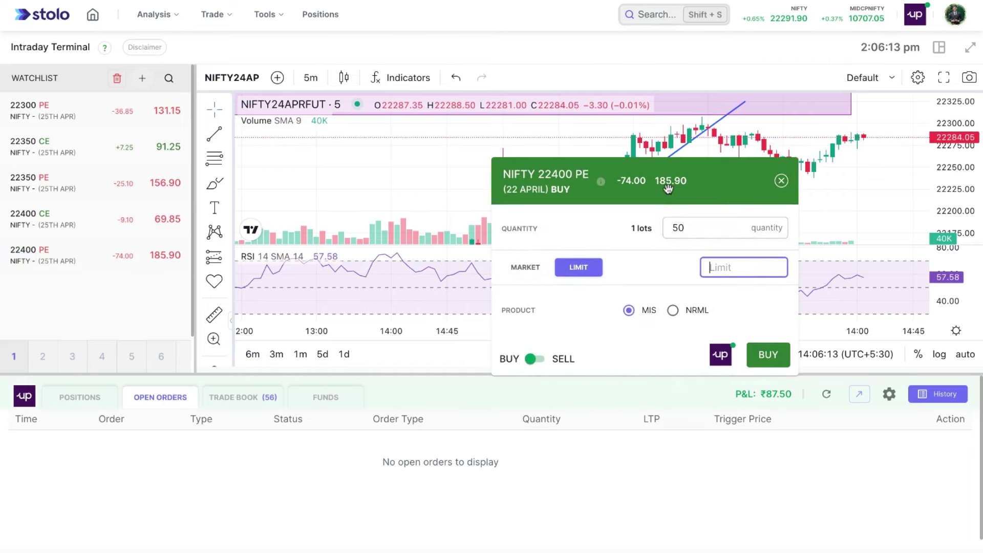
text(10)
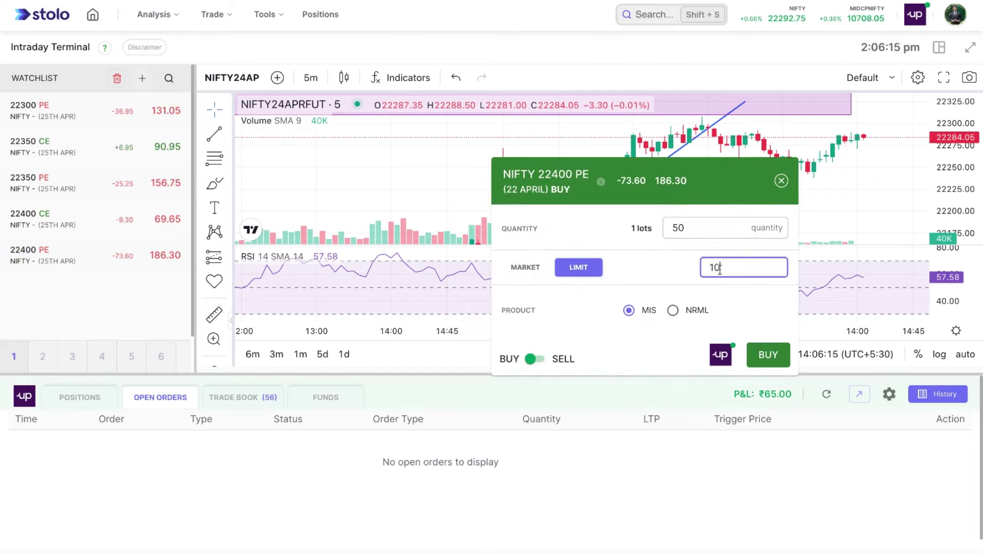
click(769, 355)
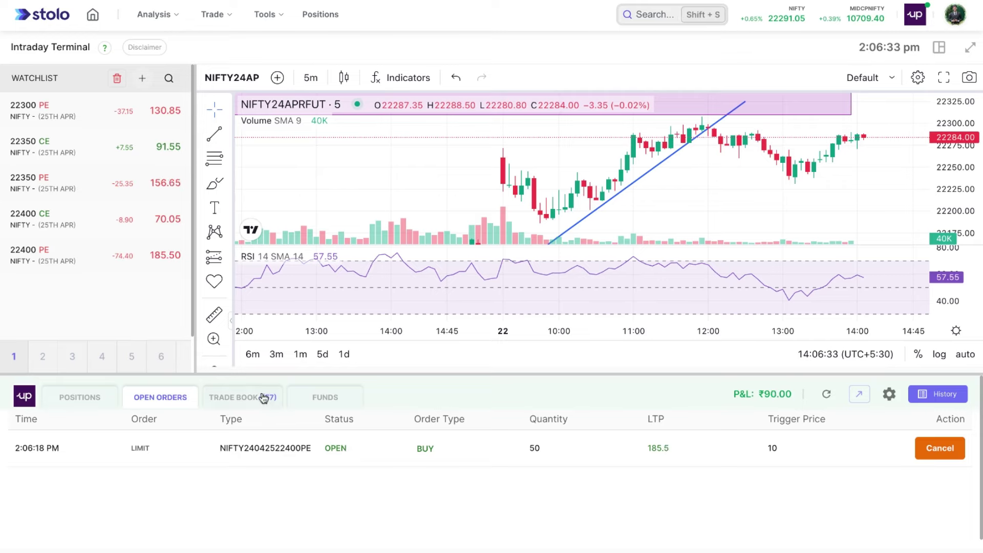
Check the 22400 PE limit order in the Trade Book, then cancel it from Open Orders.
click(264, 399)
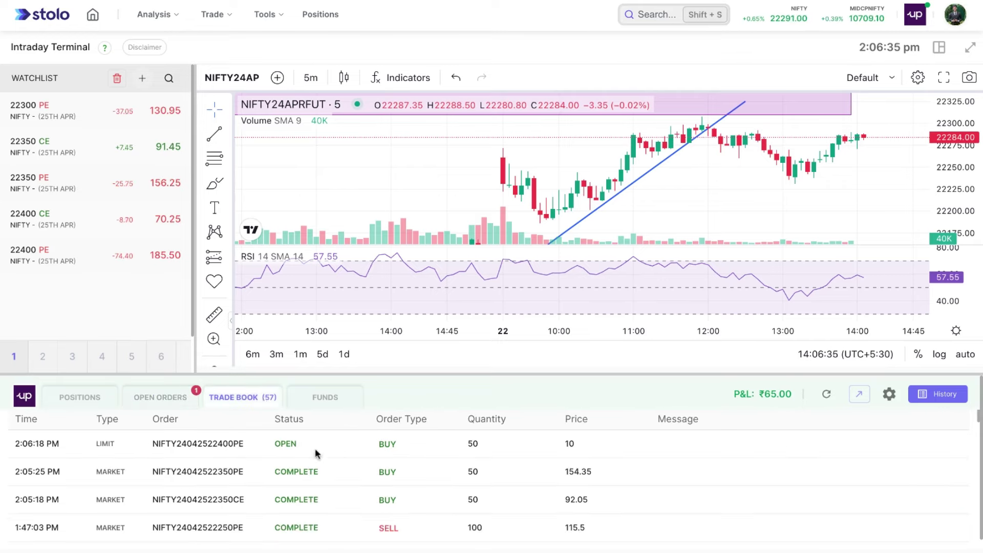
click(158, 401)
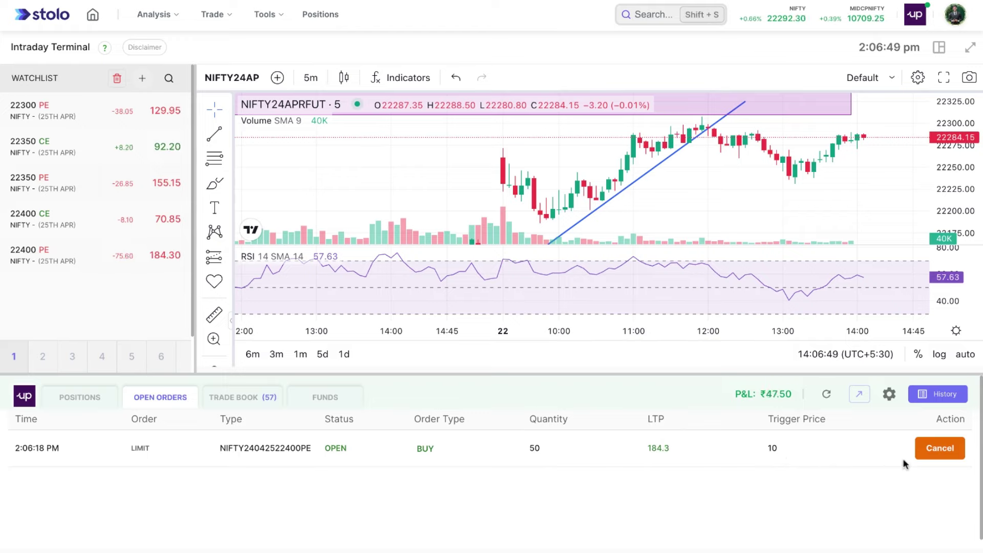
click(929, 450)
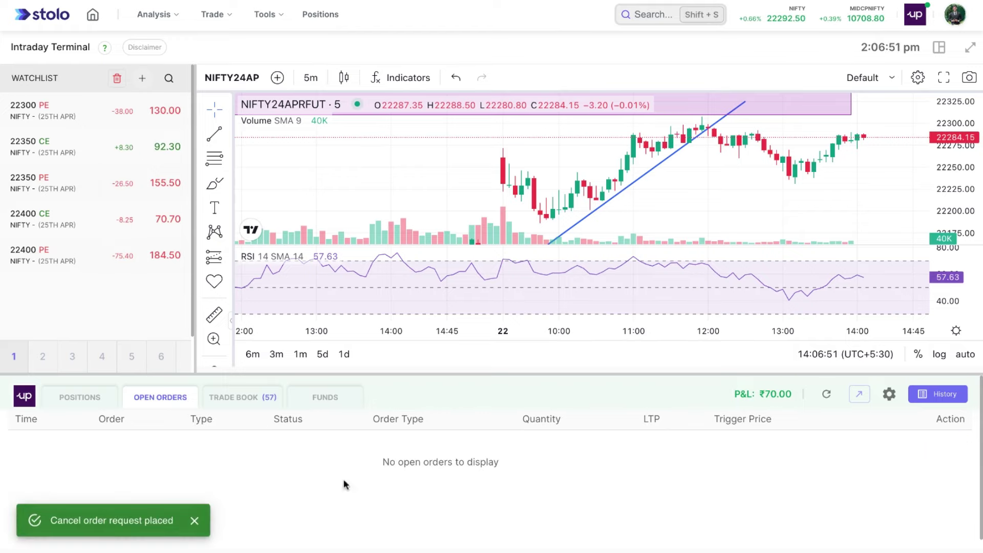